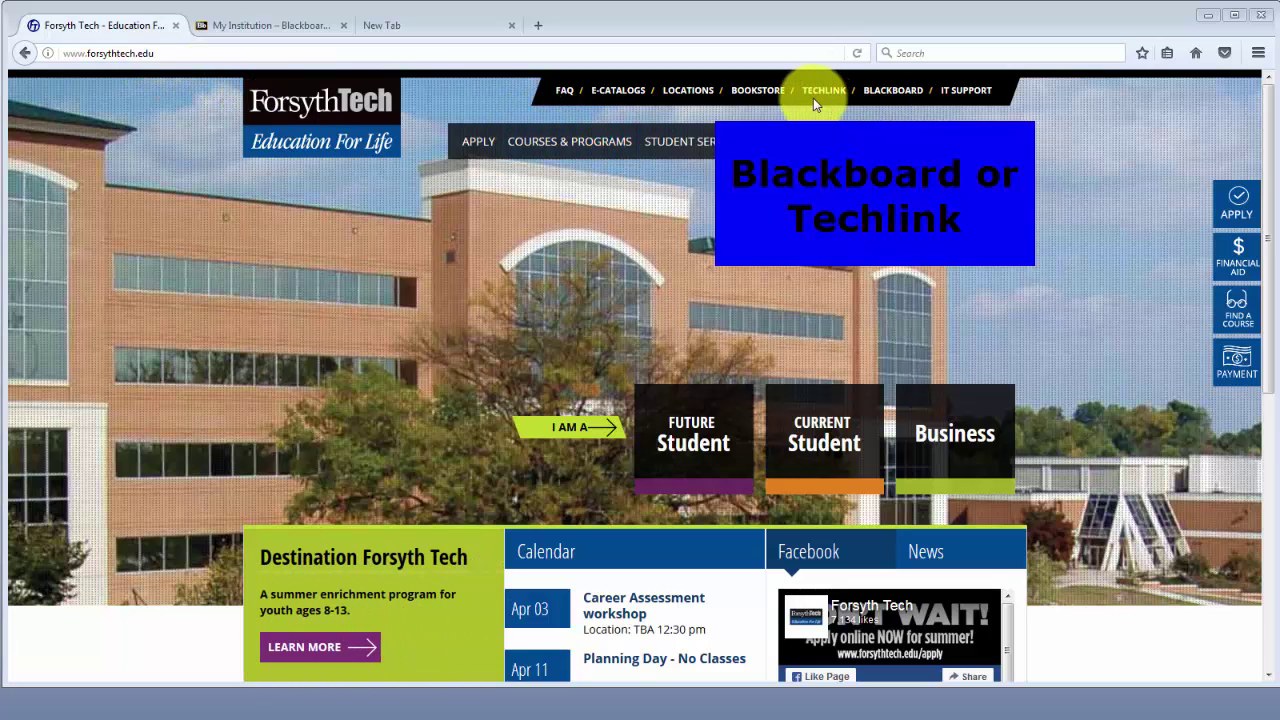
Log in to the college Blackboard Learn site with the account username and password.
click(885, 95)
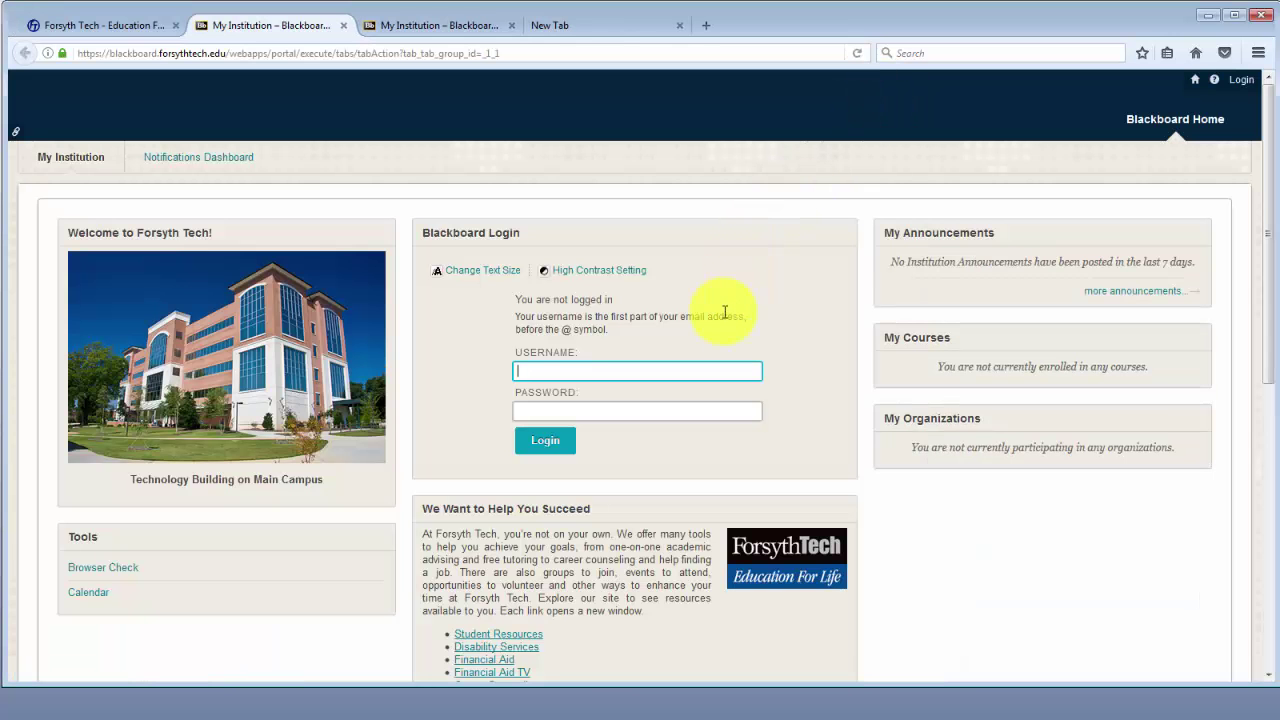
text(tboko)
key(Tab)
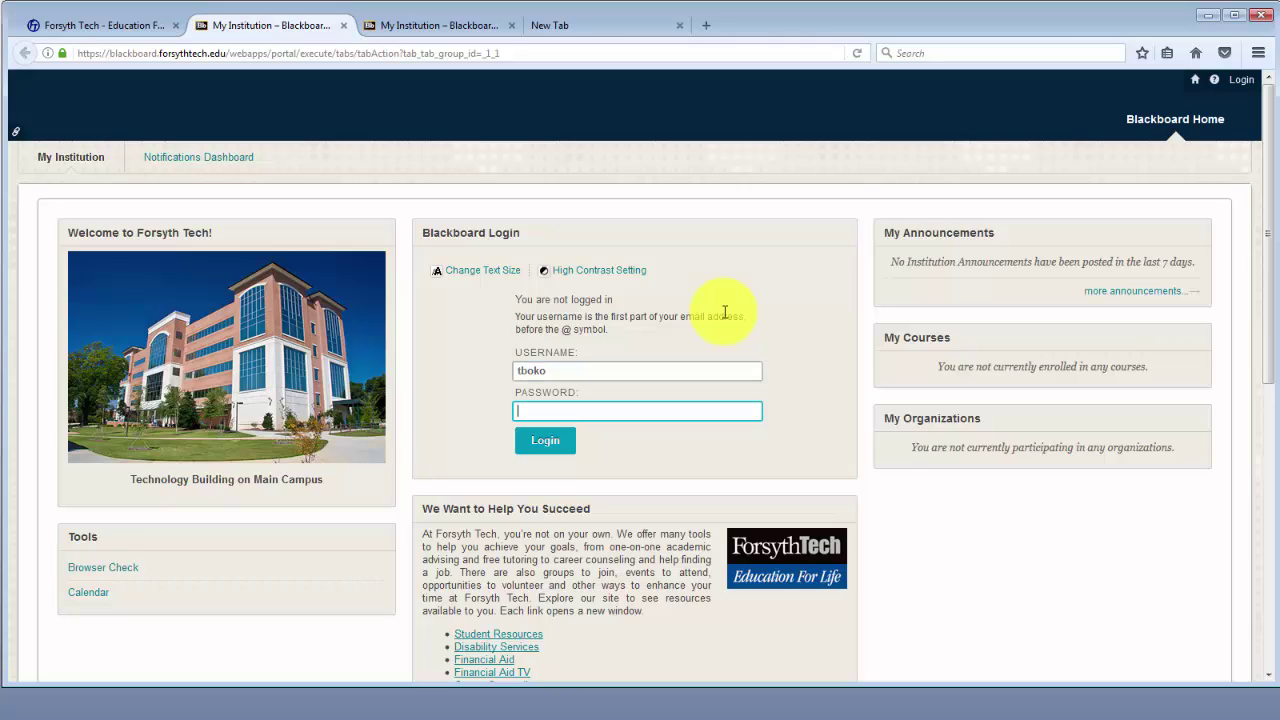
text(•••••••••••)
click(539, 445)
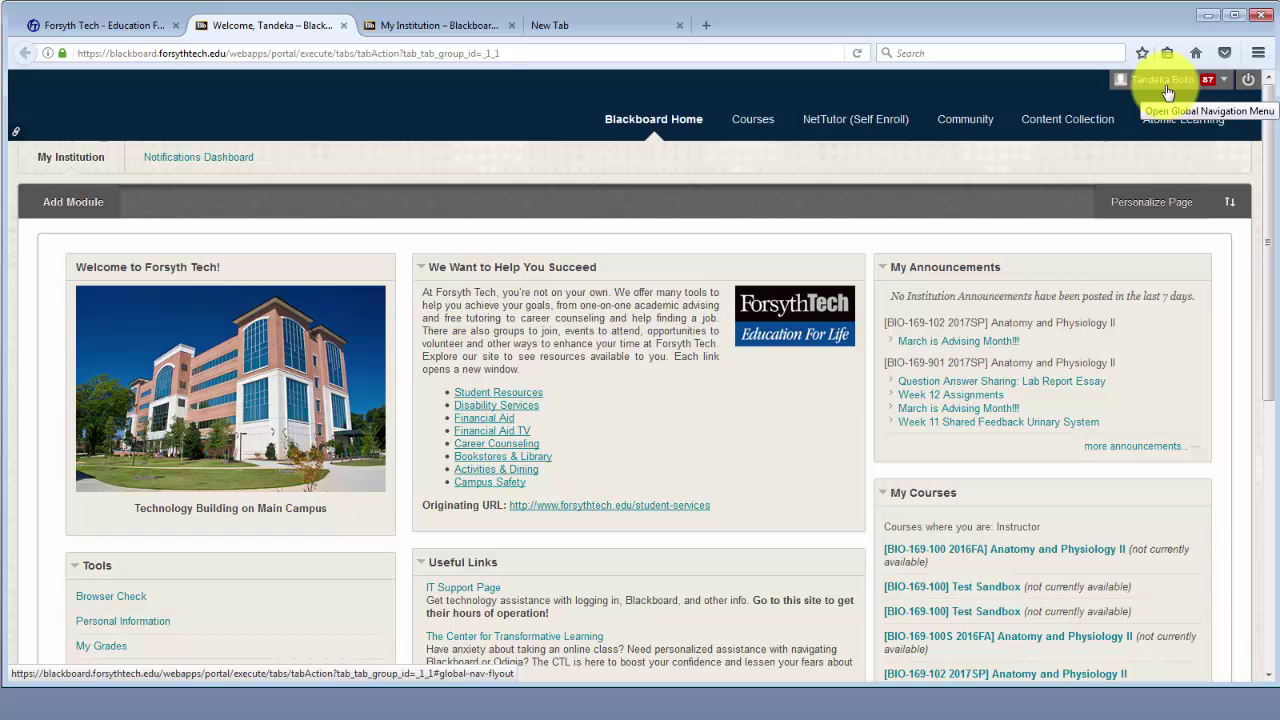
click(1167, 90)
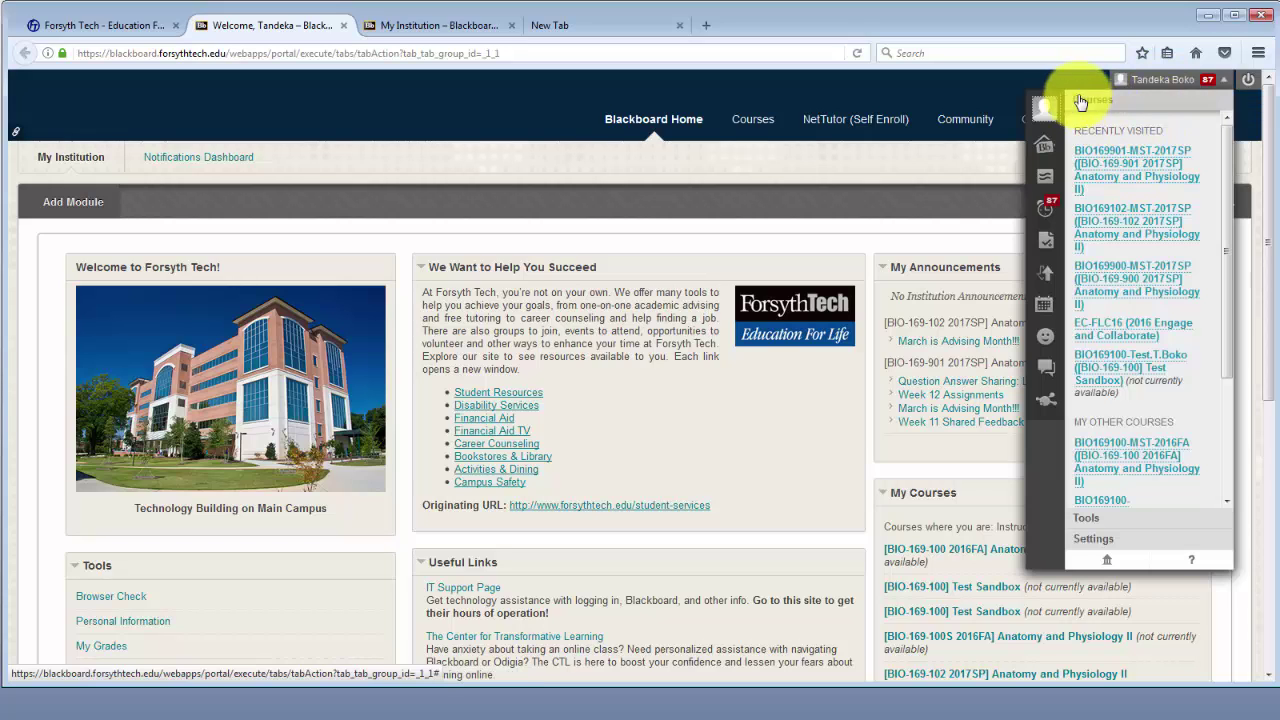
click(1057, 75)
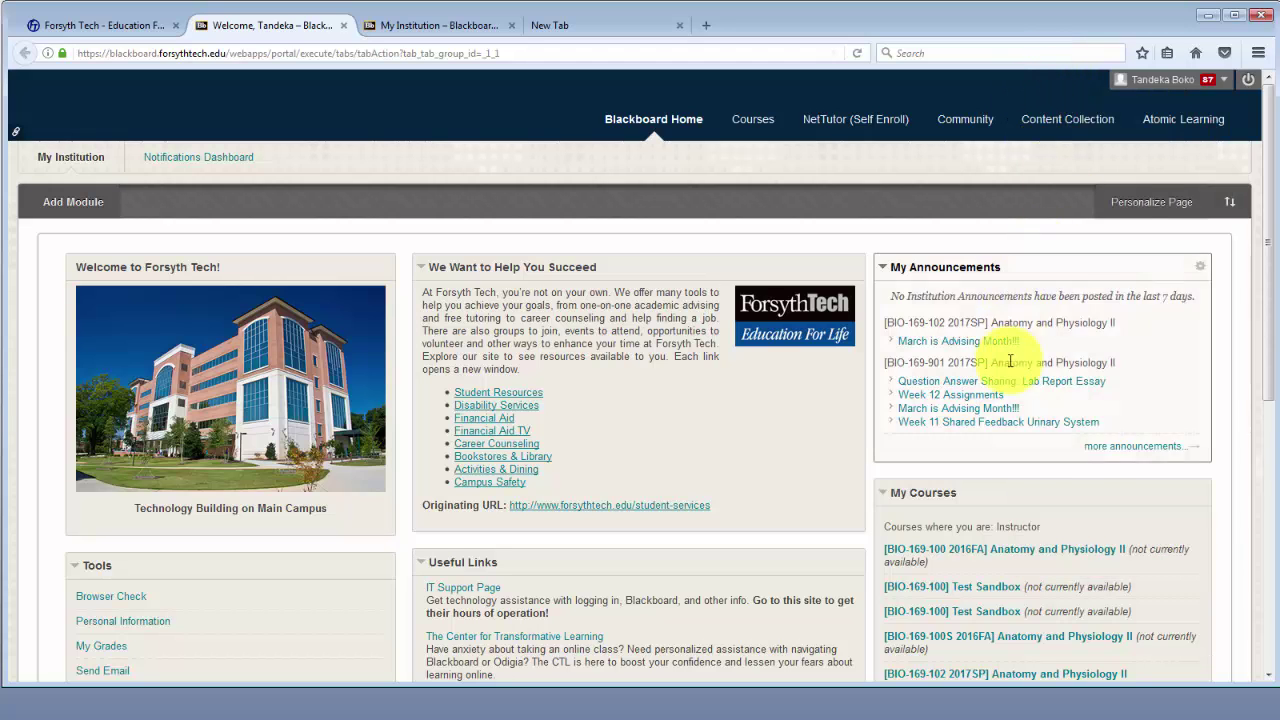
scroll(1046, 571, down, 2)
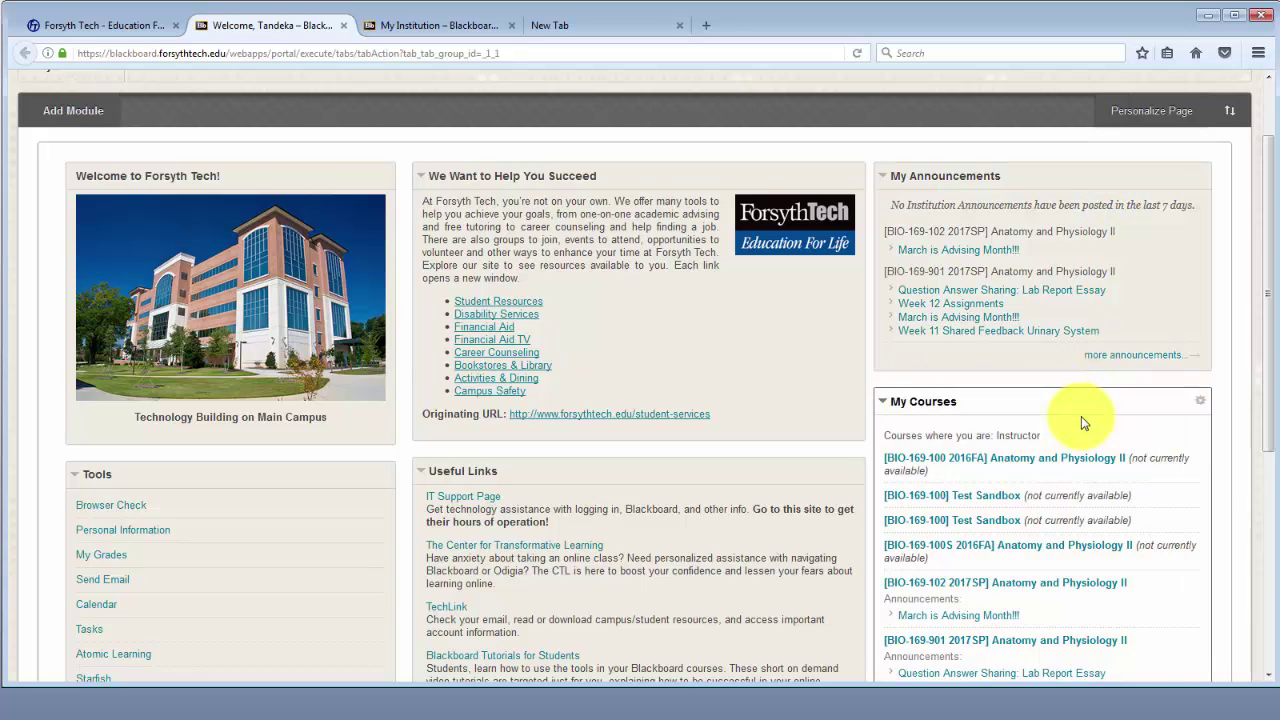
scroll(1081, 418, down, 4)
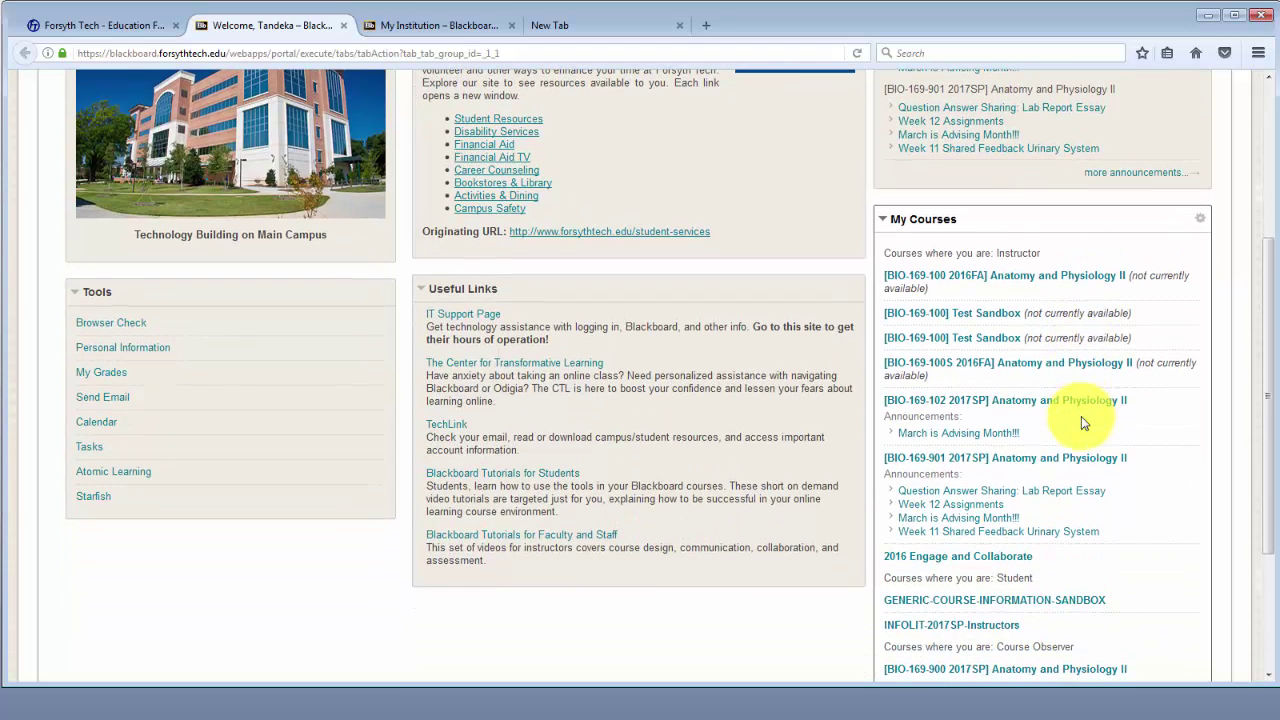
scroll(1081, 418, down, 2)
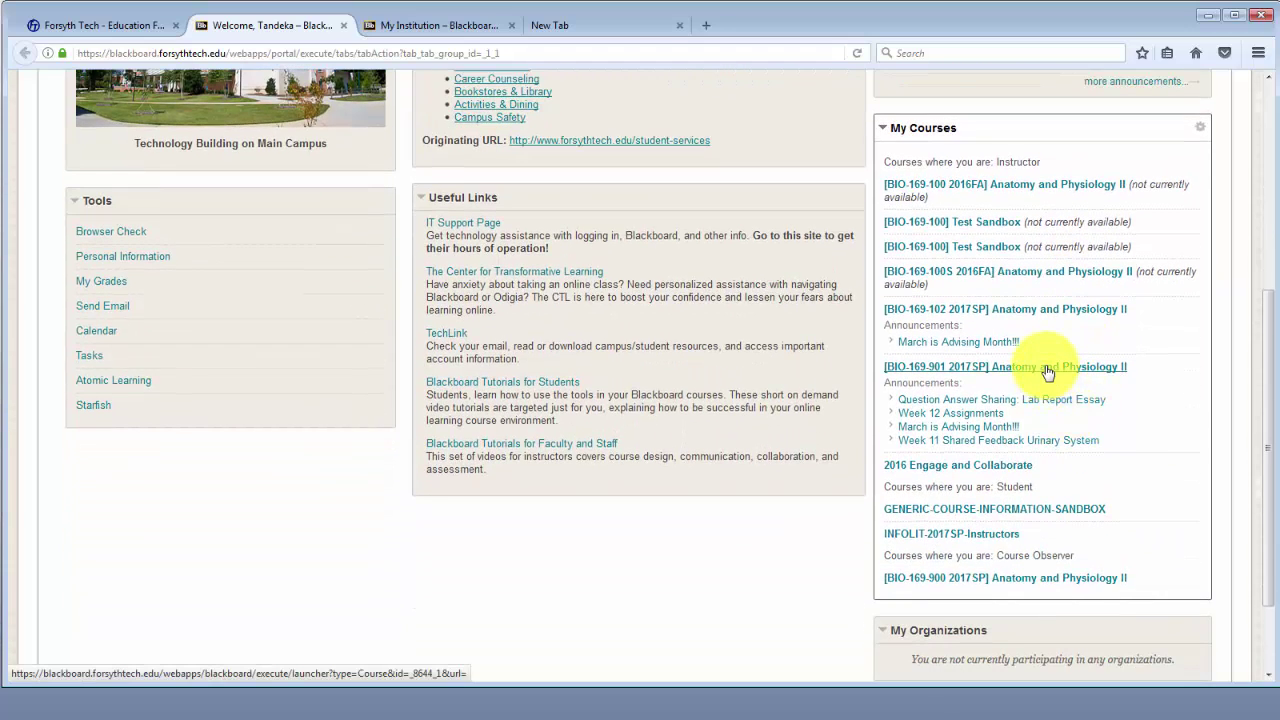
click(1047, 369)
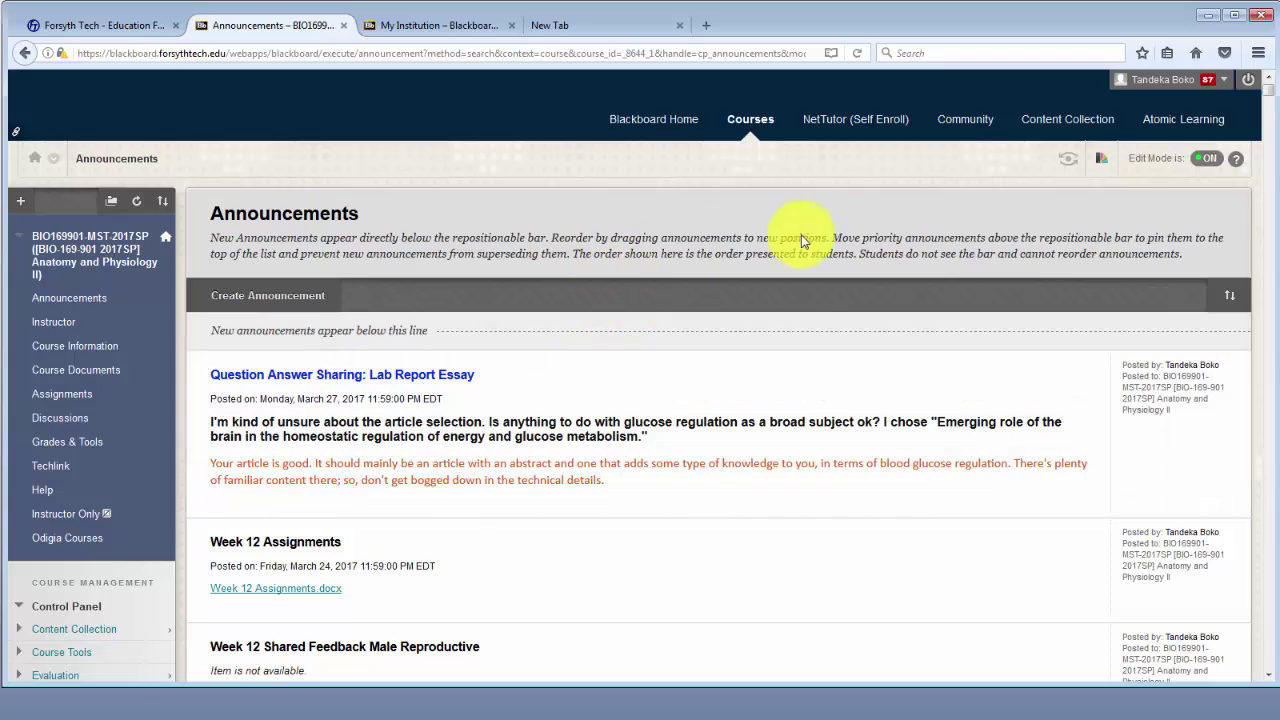
click(1087, 173)
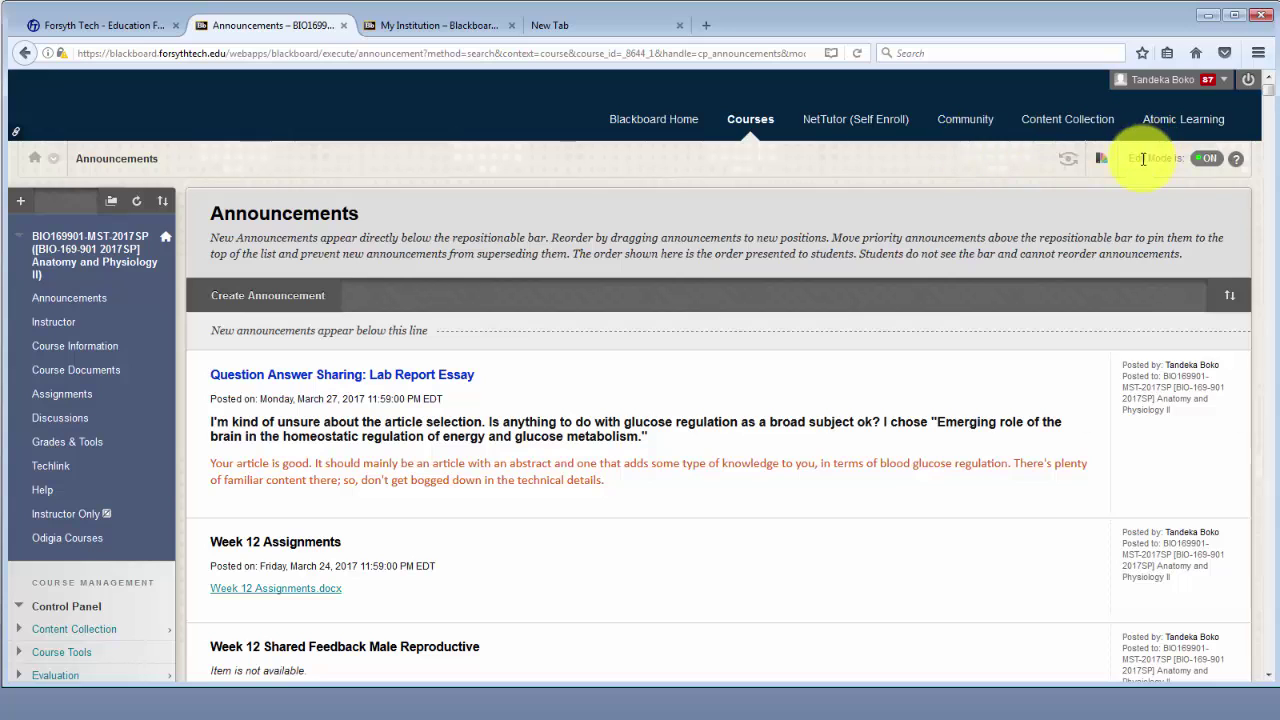
click(1067, 158)
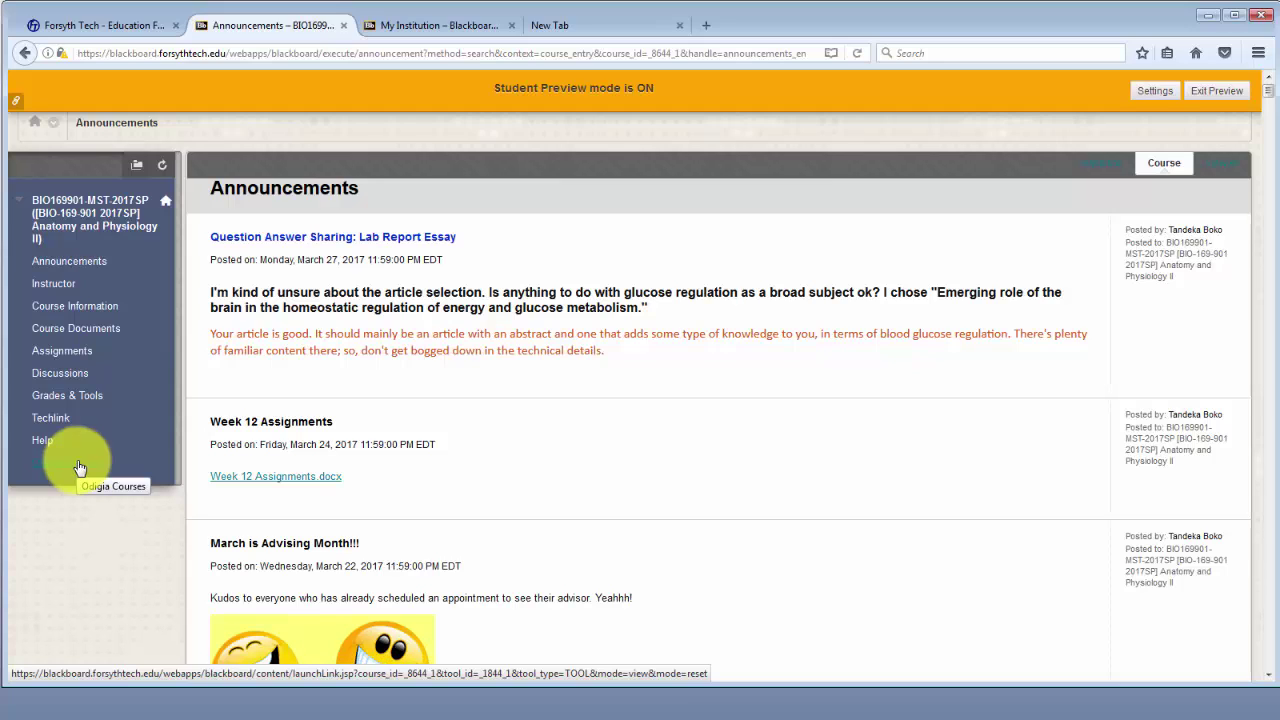
Go to Grades & Tools and open the Odigia Courses page.
click(90, 398)
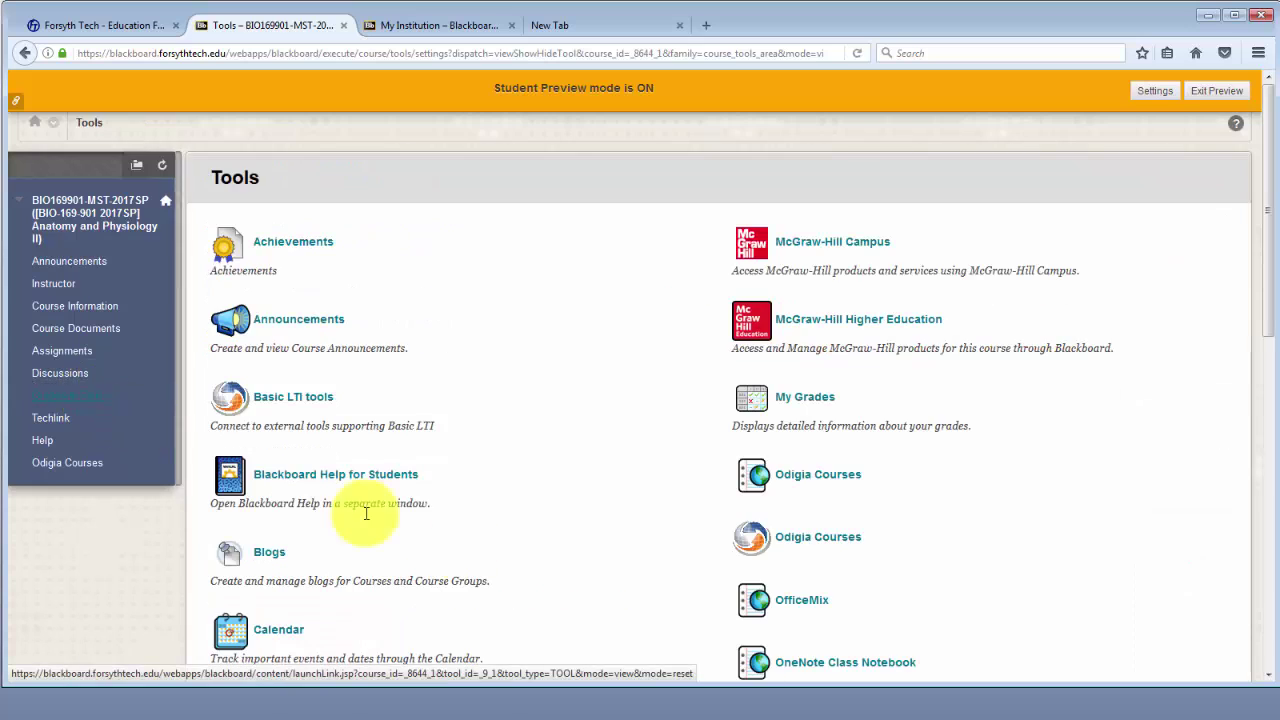
scroll(634, 603, down, 2)
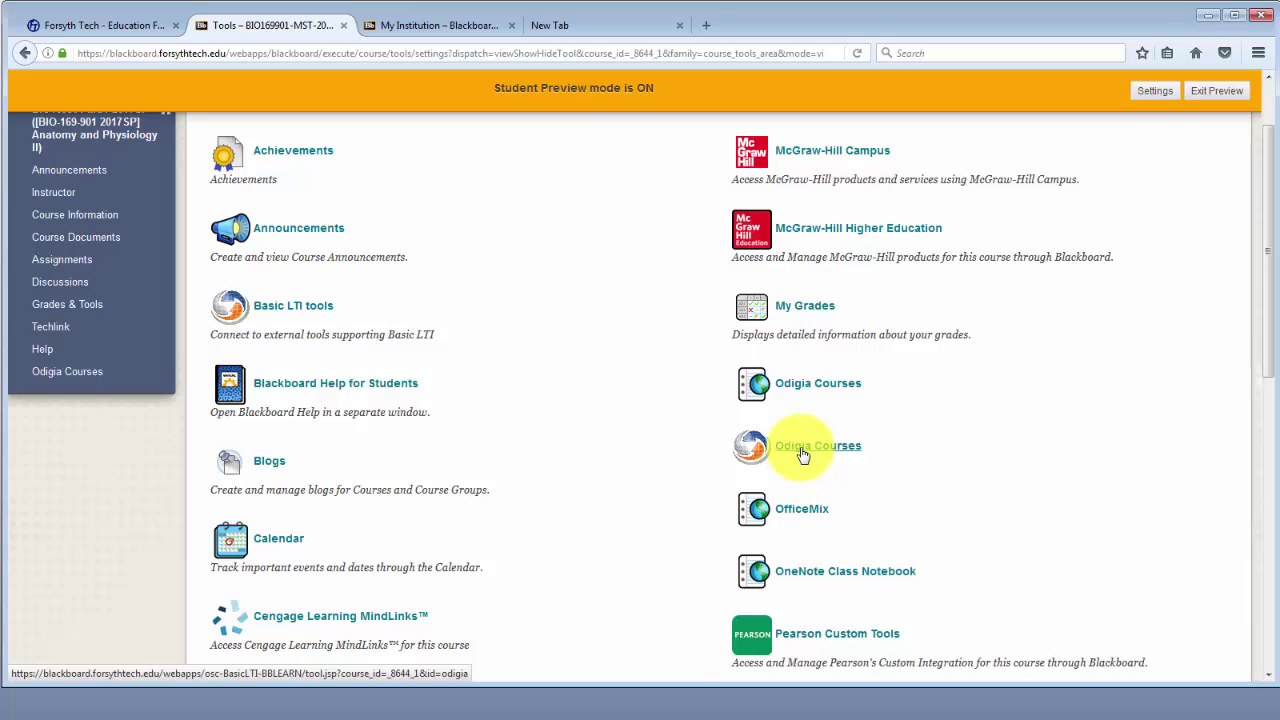
click(72, 372)
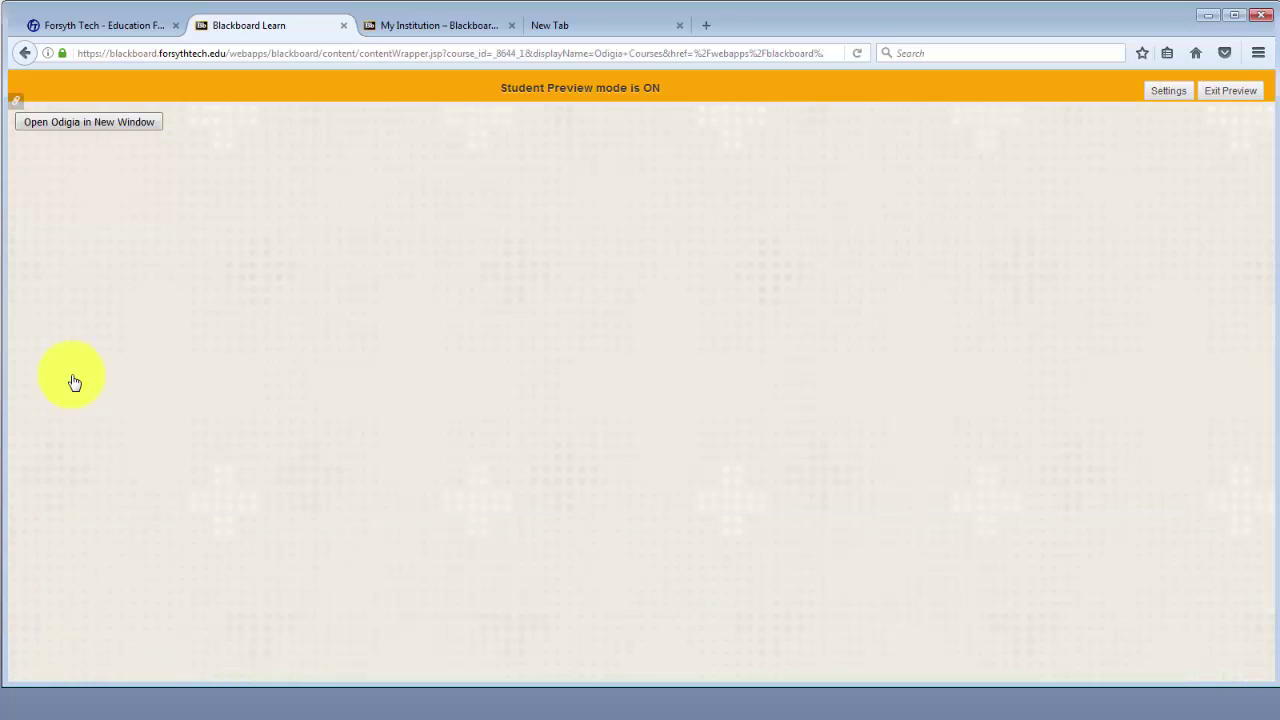
Open Odigia in a new window to reach the My Odigia course list.
click(104, 124)
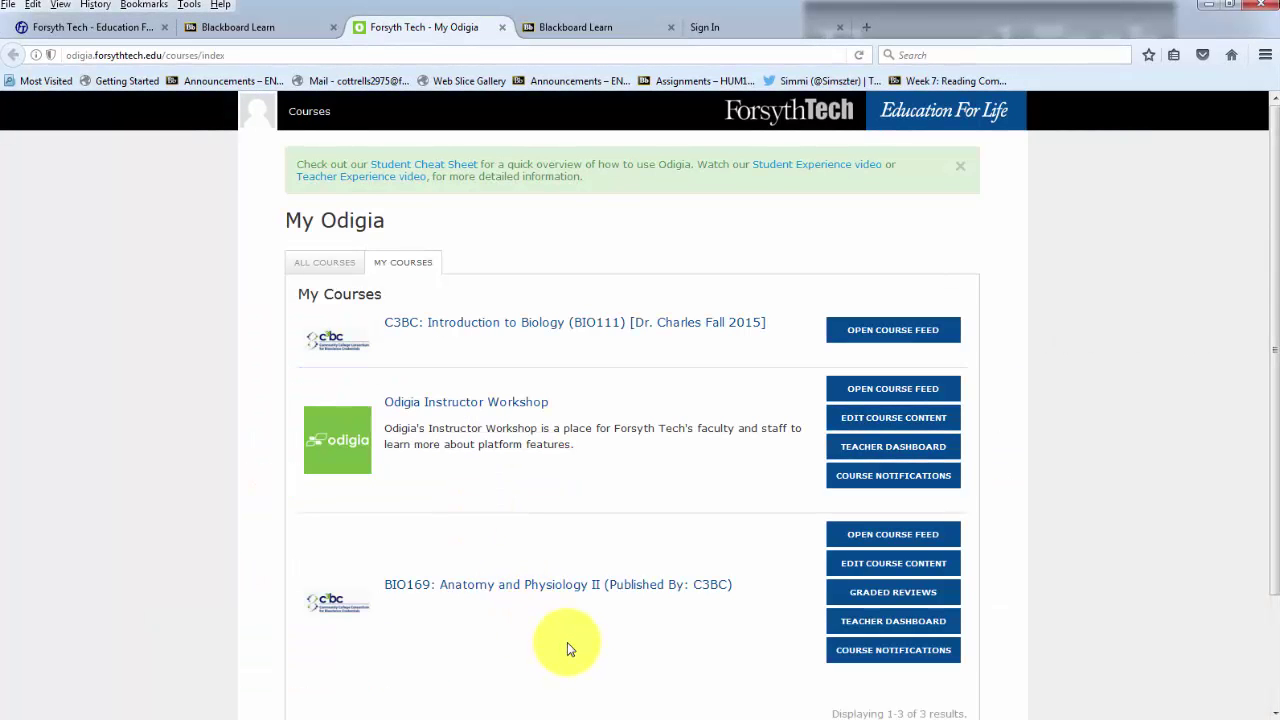
Open the course feed for BIO169: Anatomy and Physiology II.
scroll(567, 642, down, 2)
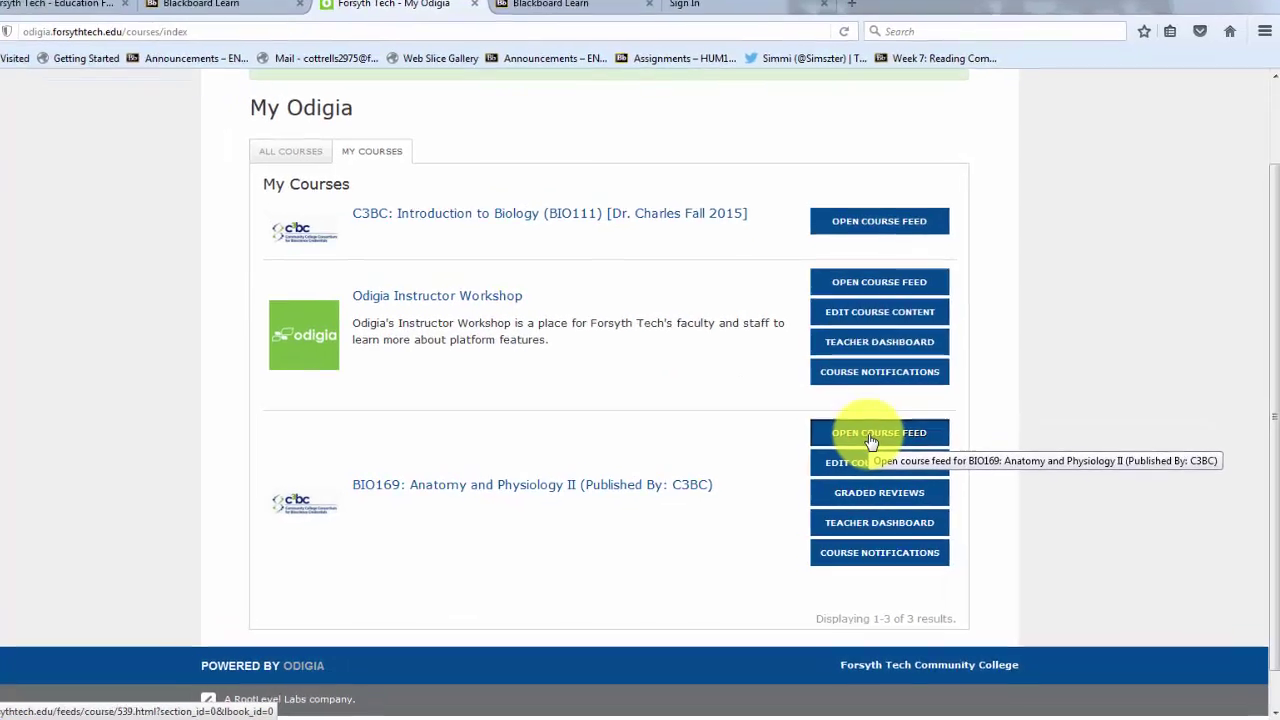
click(845, 422)
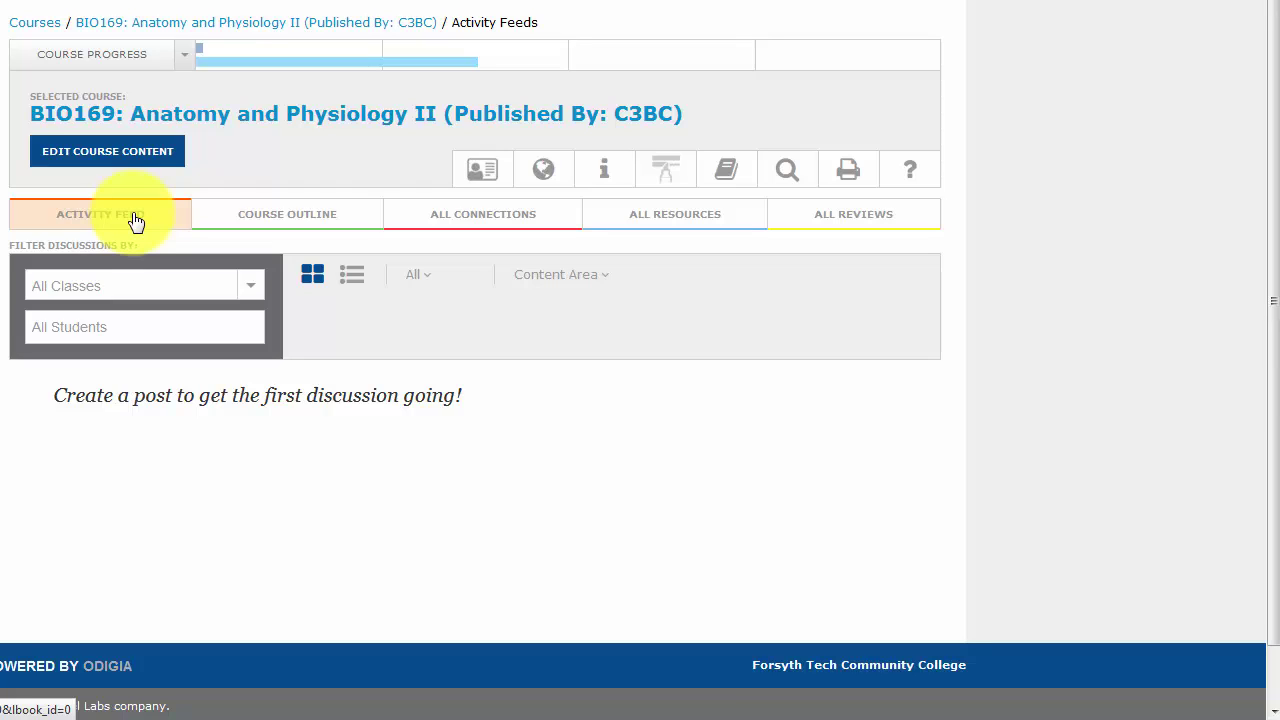
click(267, 219)
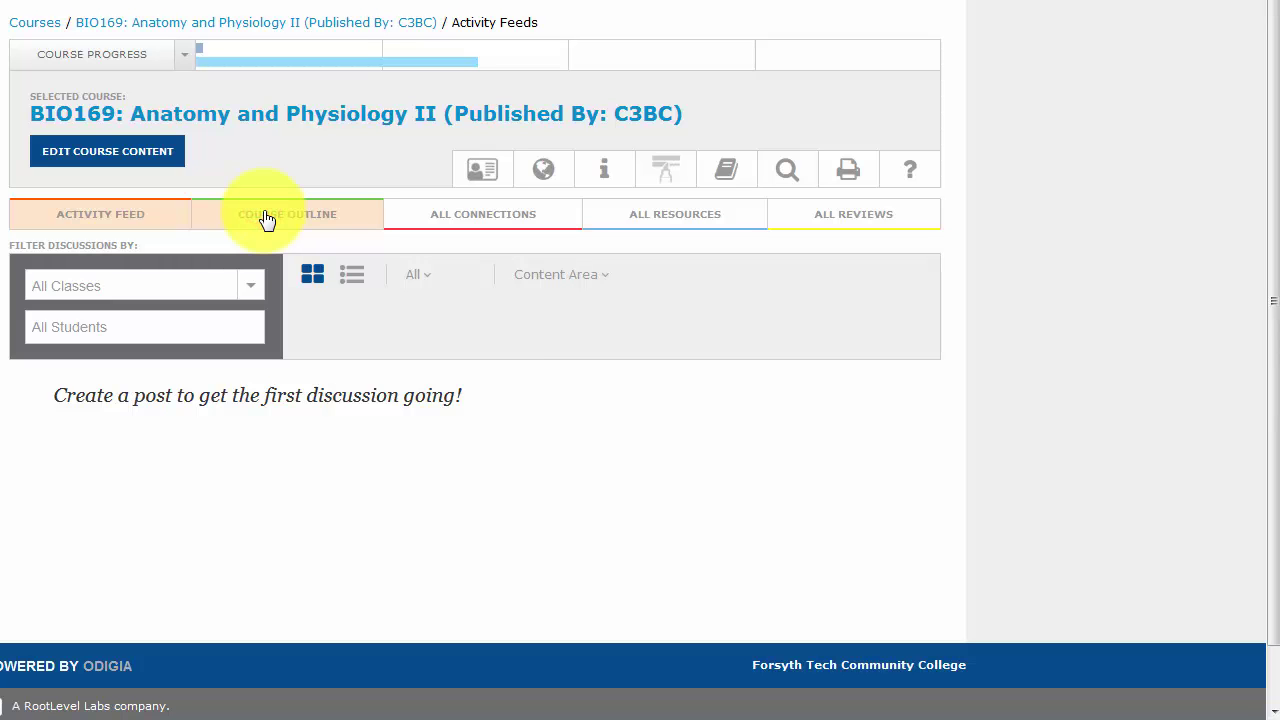
scroll(1094, 640, down, 5)
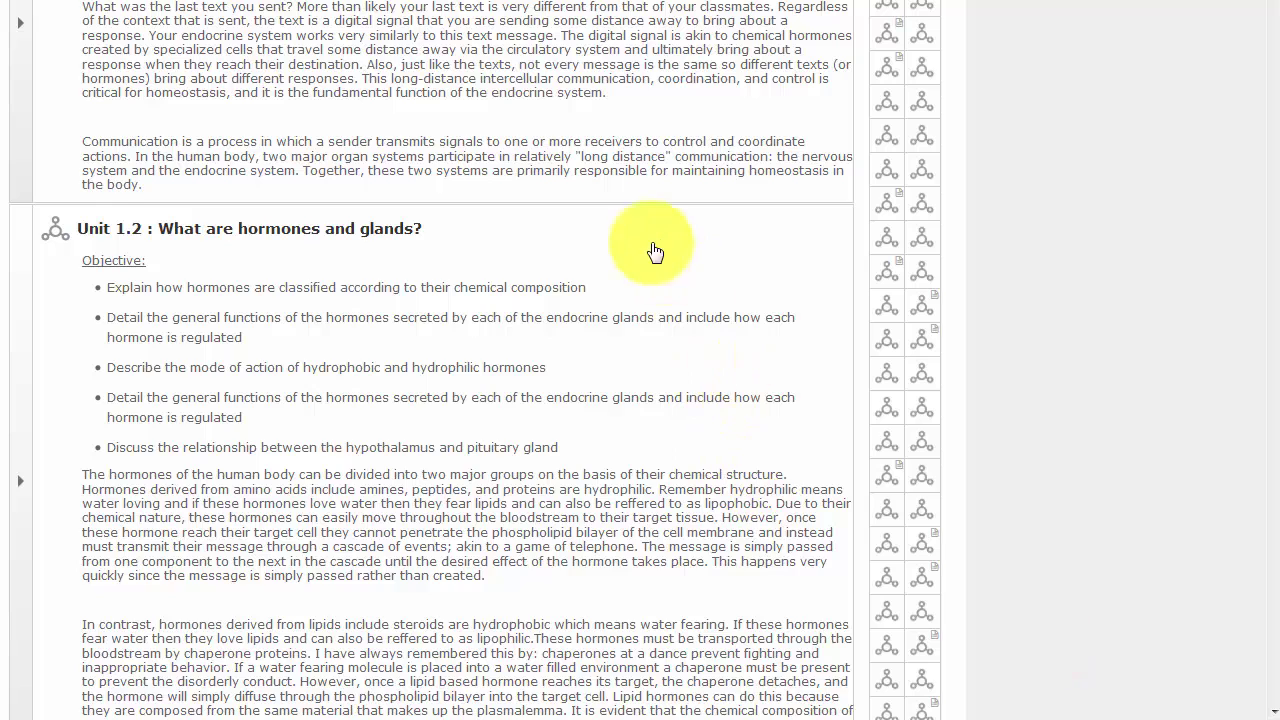
scroll(651, 251, up, 4)
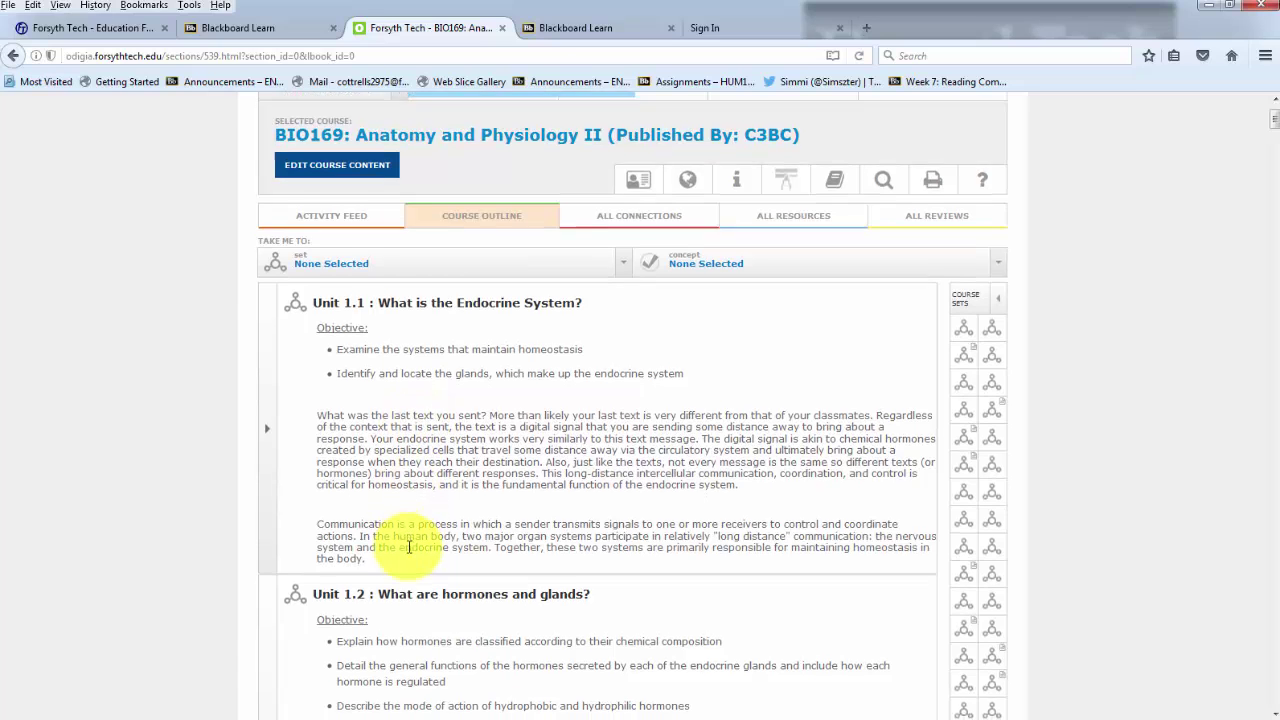
scroll(409, 545, down, 2)
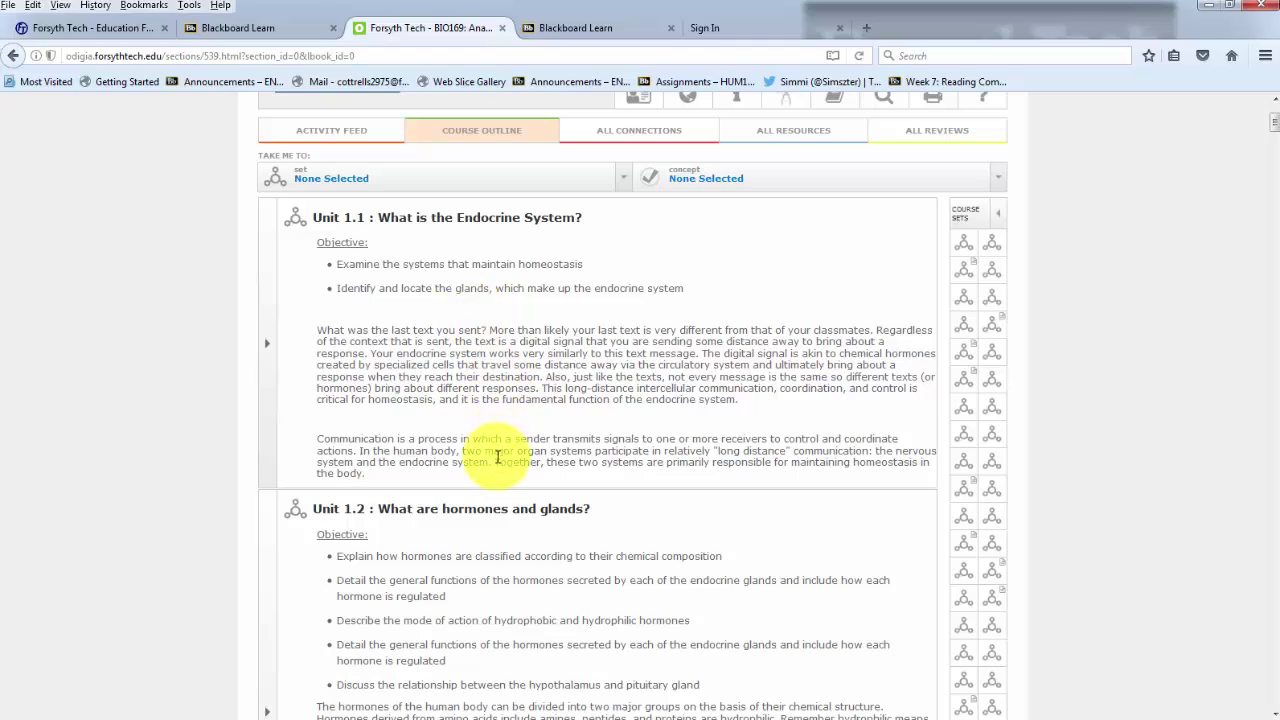
scroll(498, 456, down, 15)
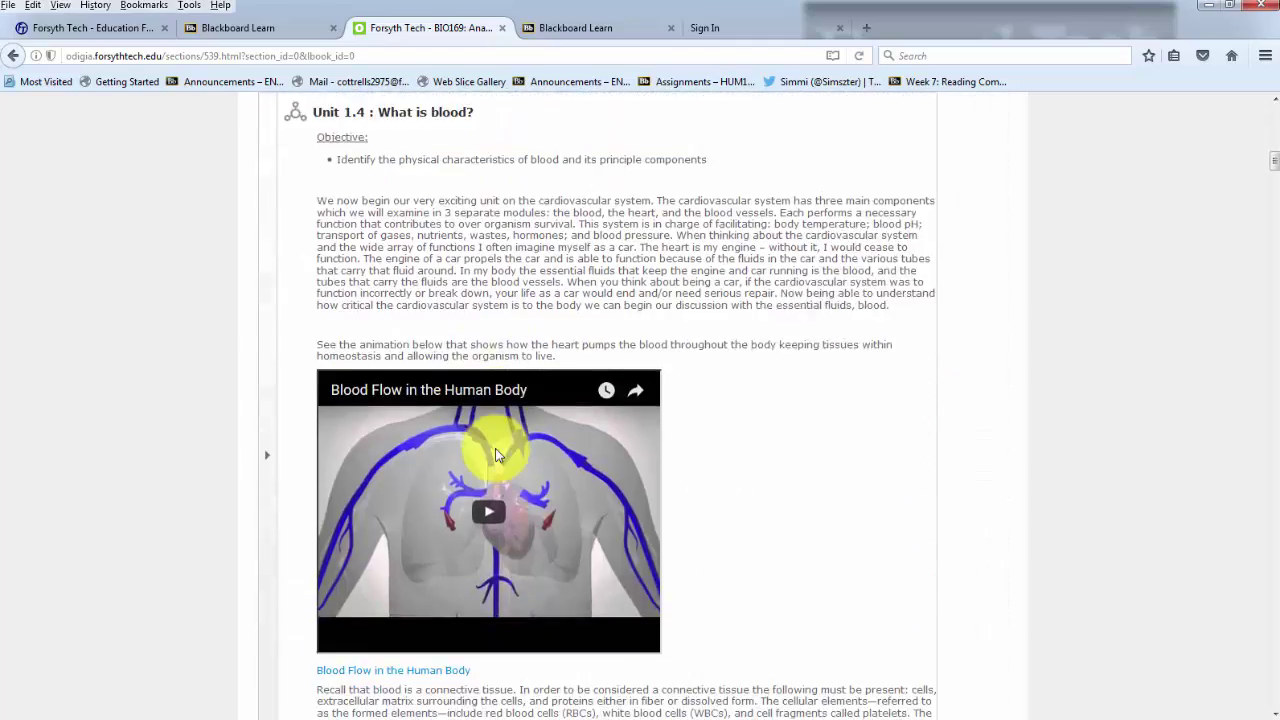
scroll(498, 456, up, 4)
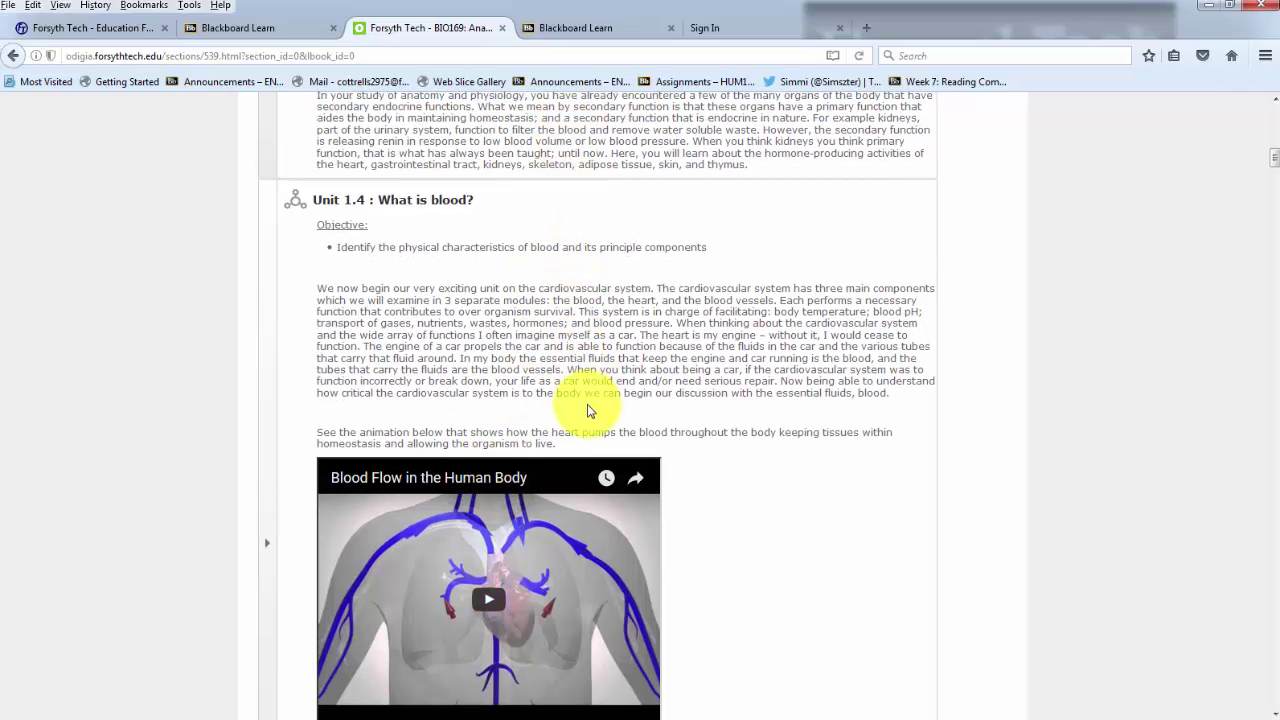
scroll(587, 410, down, 2)
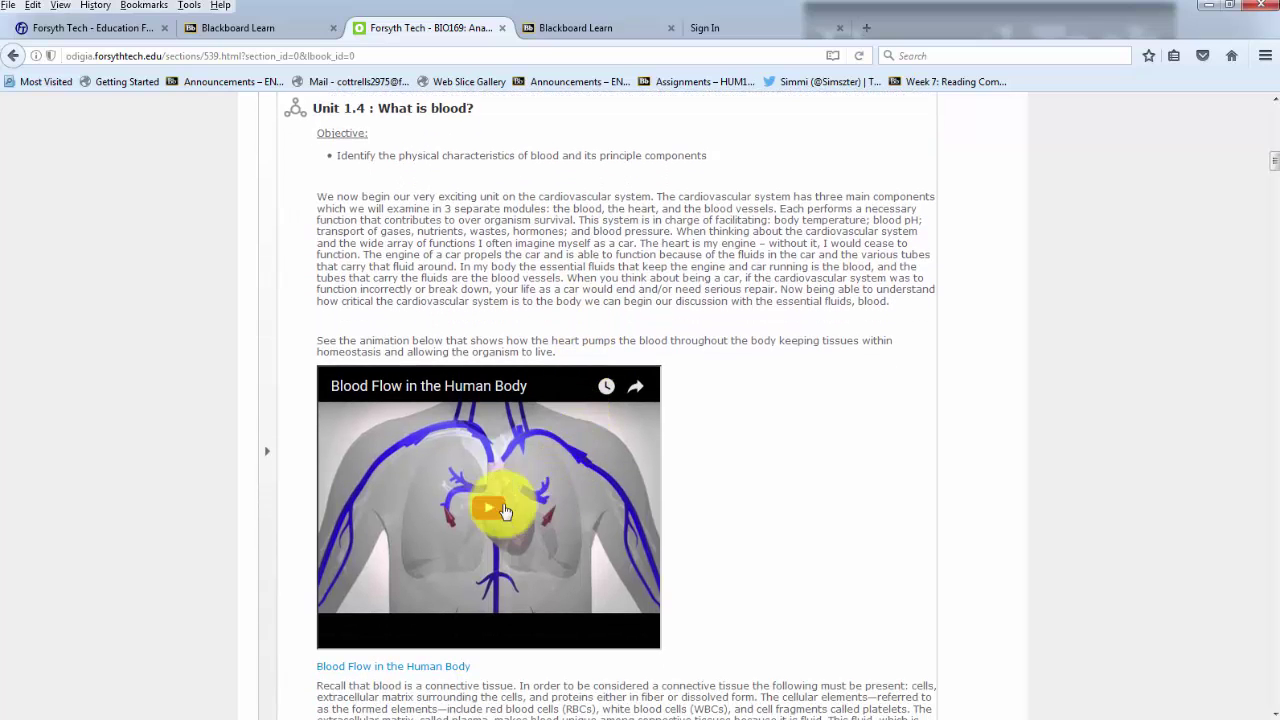
scroll(487, 516, up, 4)
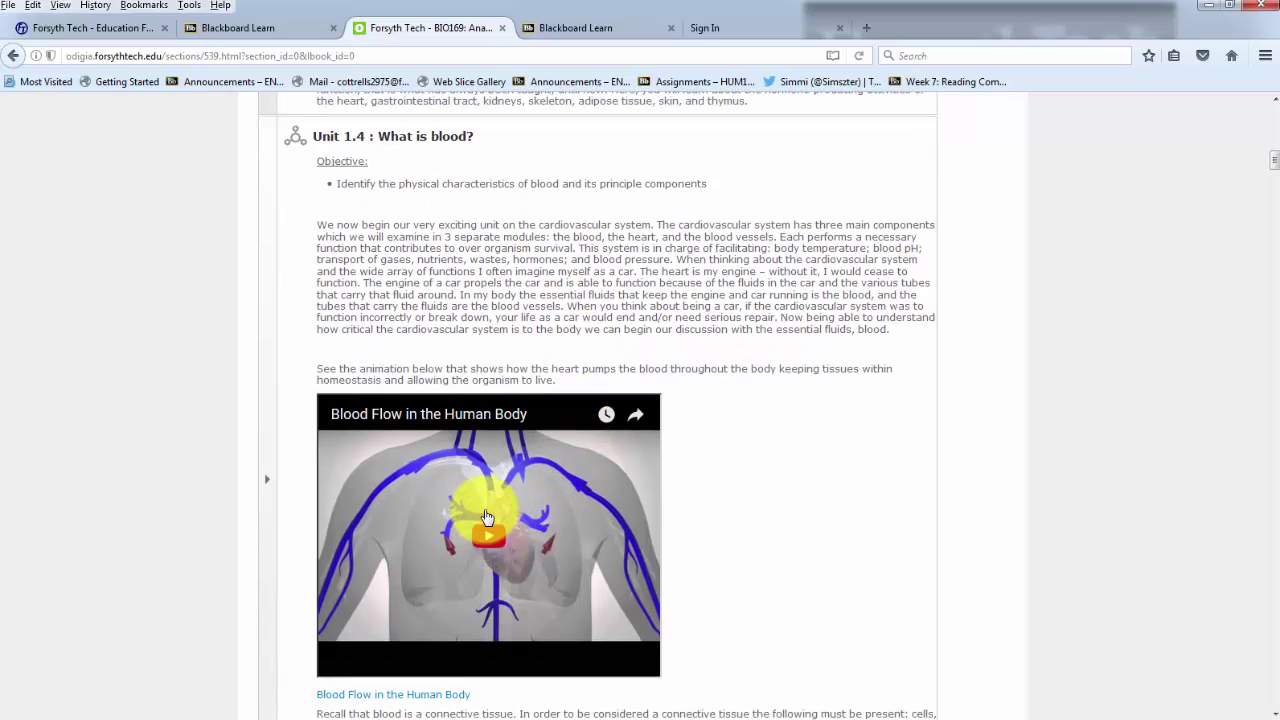
scroll(475, 333, up, 20)
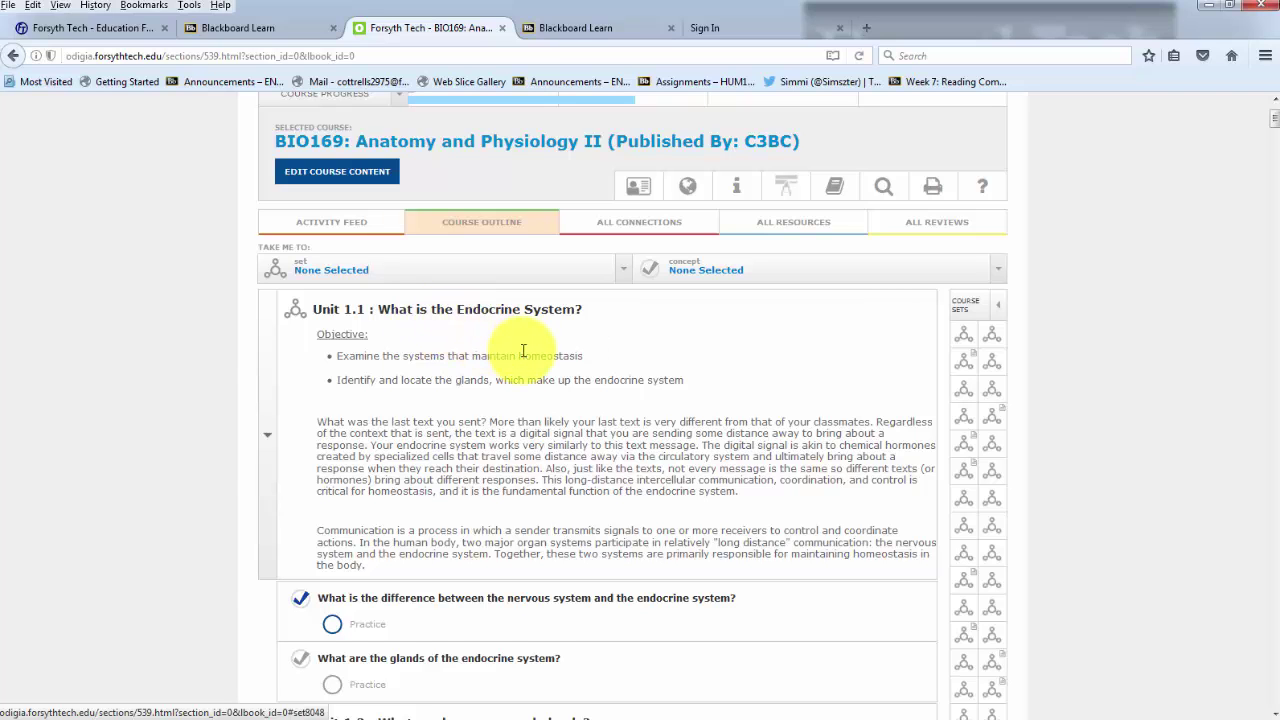
scroll(523, 350, down, 3)
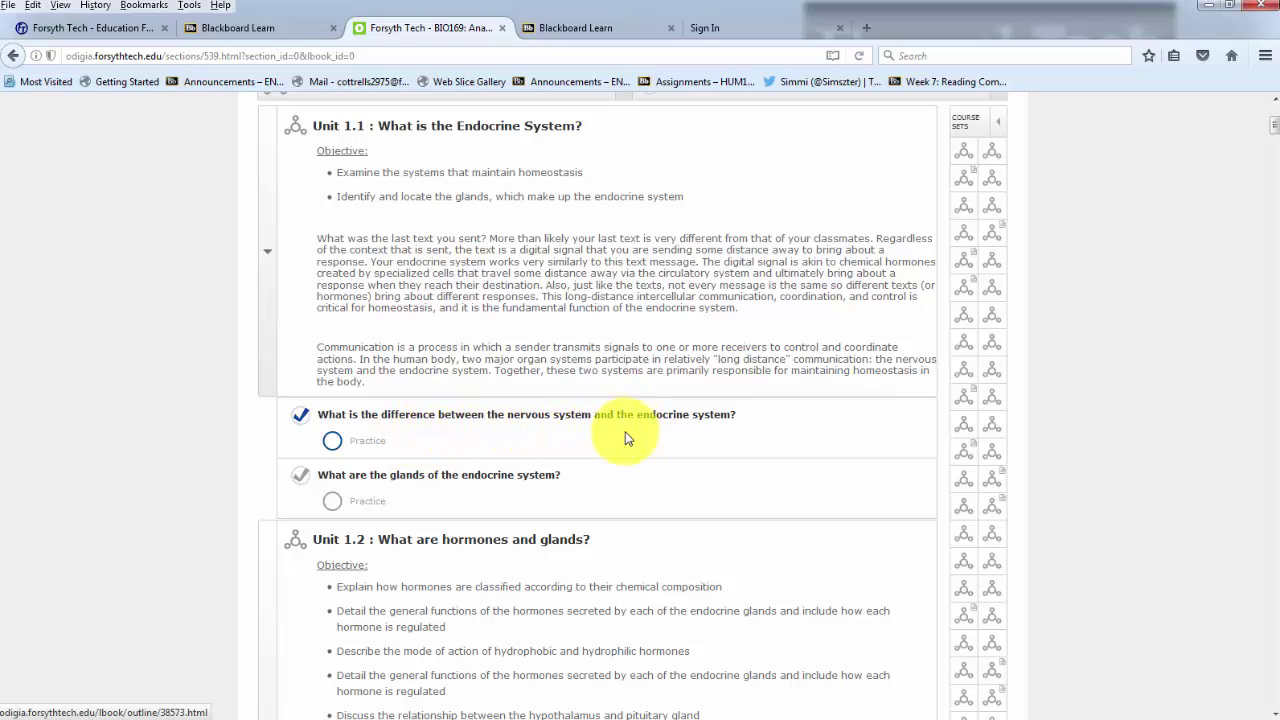
Open practice for the nervous-versus-endocrine concept and filter reviews to Unit 1.1.
click(334, 441)
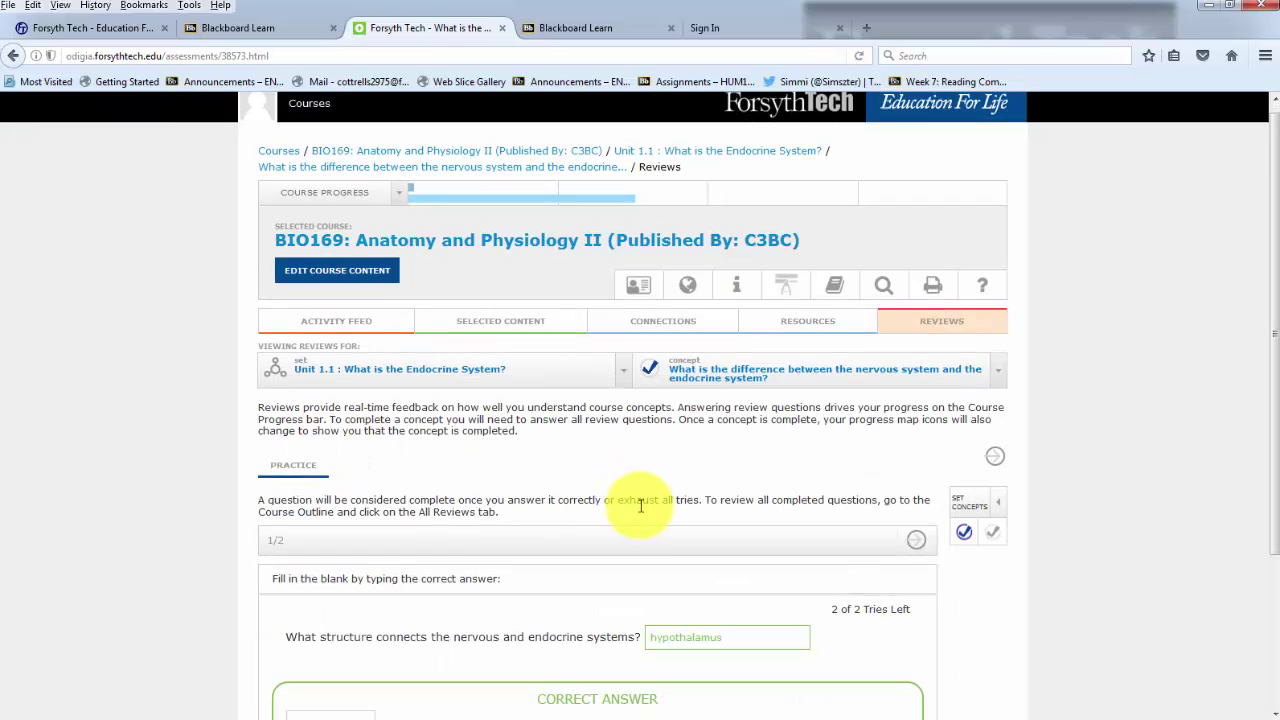
scroll(640, 506, down, 3)
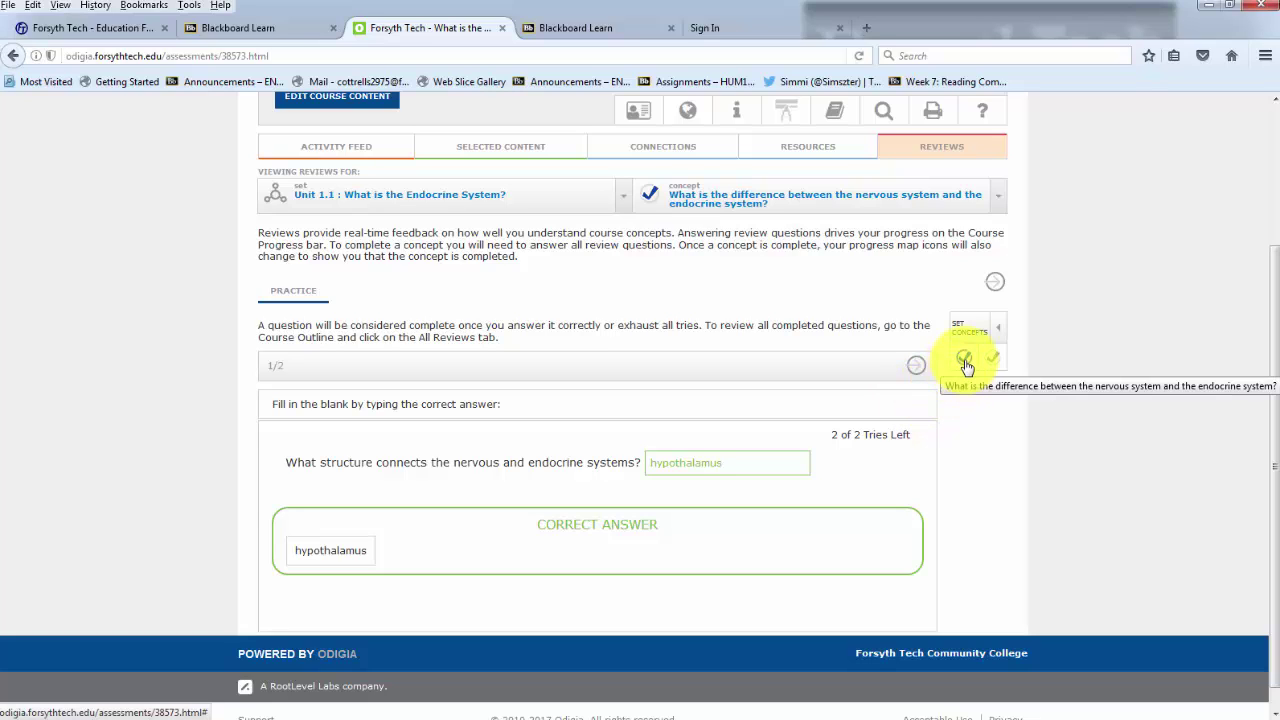
scroll(428, 274, up, 2)
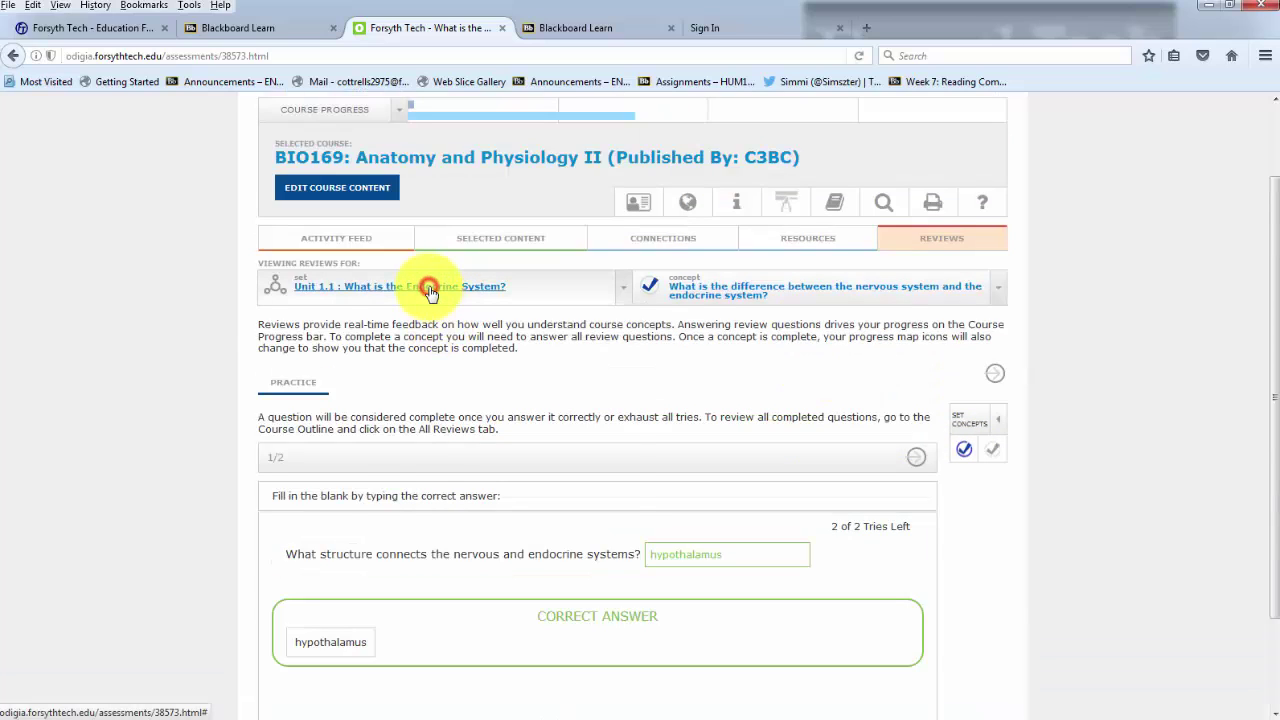
click(425, 287)
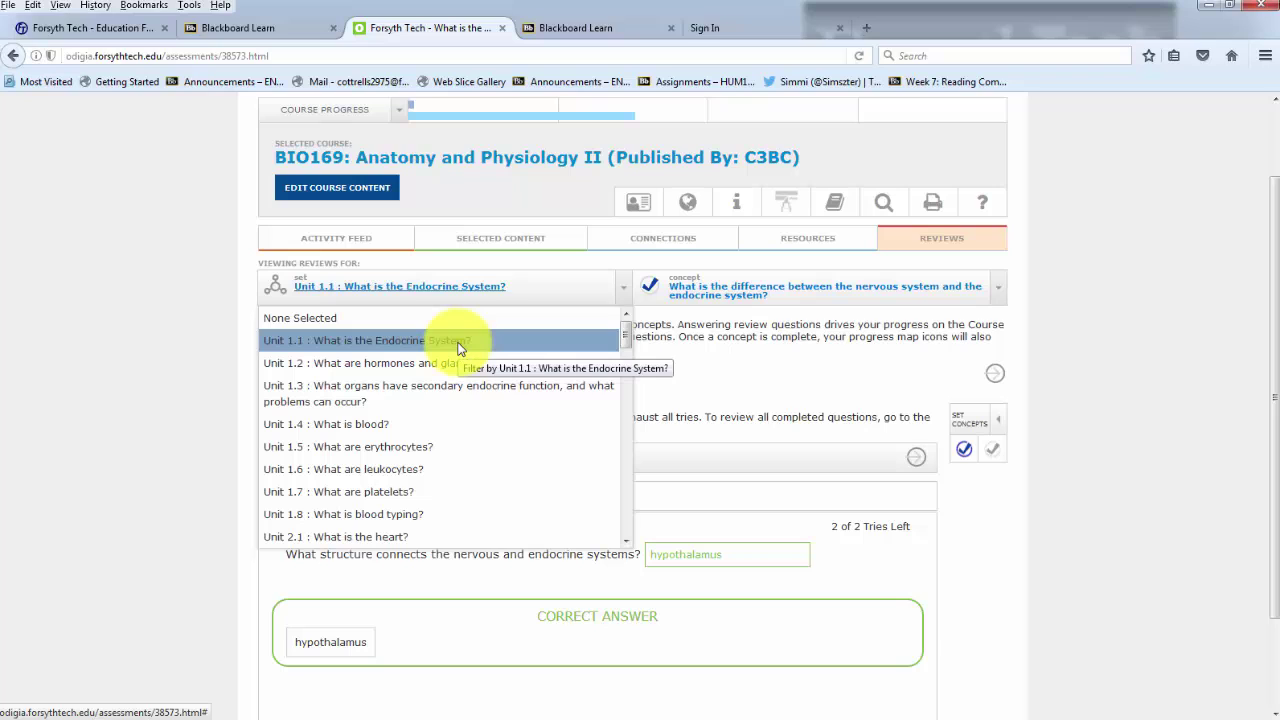
click(459, 342)
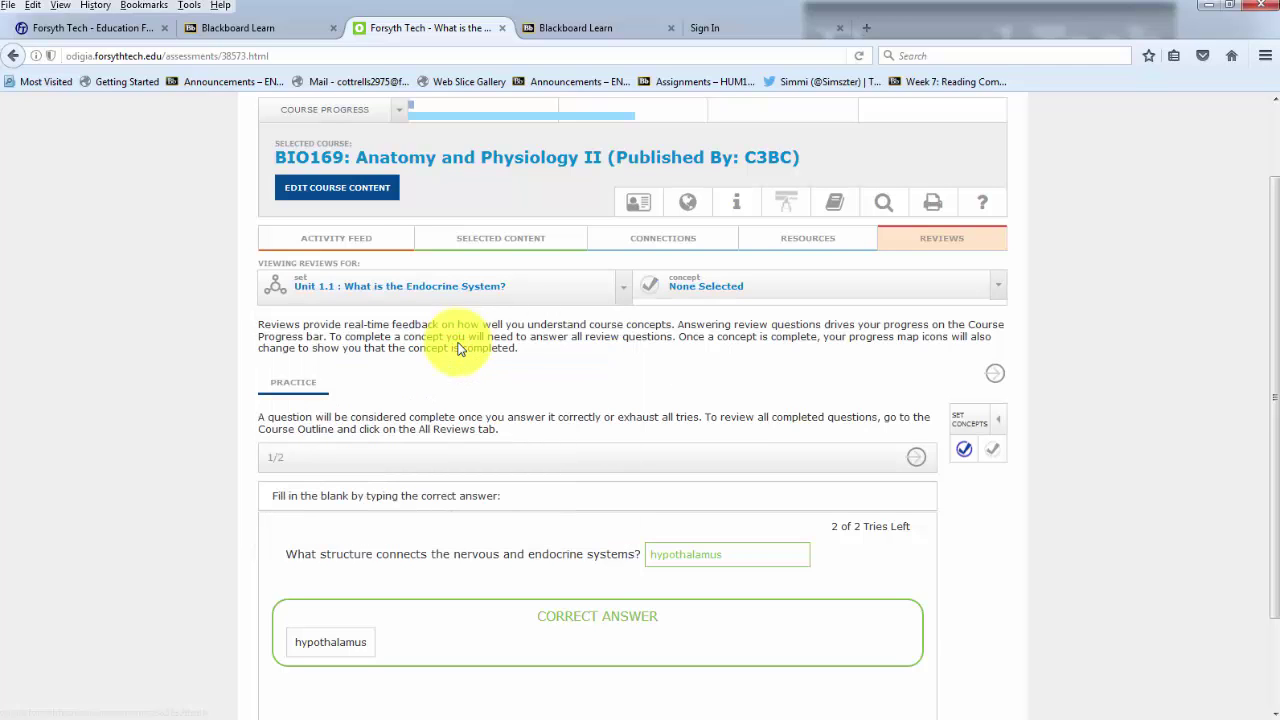
Show the Selected Content reading 'Nervous System V.S. Endocrine System' and scroll through it.
click(504, 242)
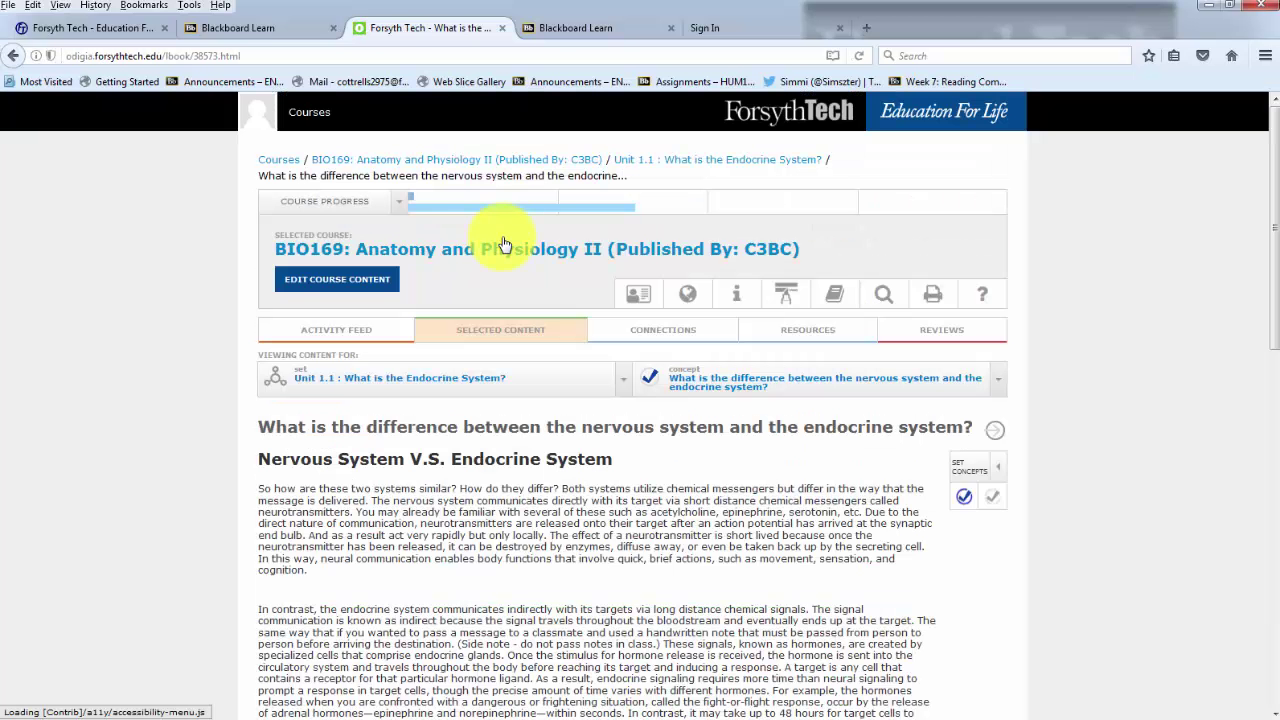
scroll(540, 420, down, 2)
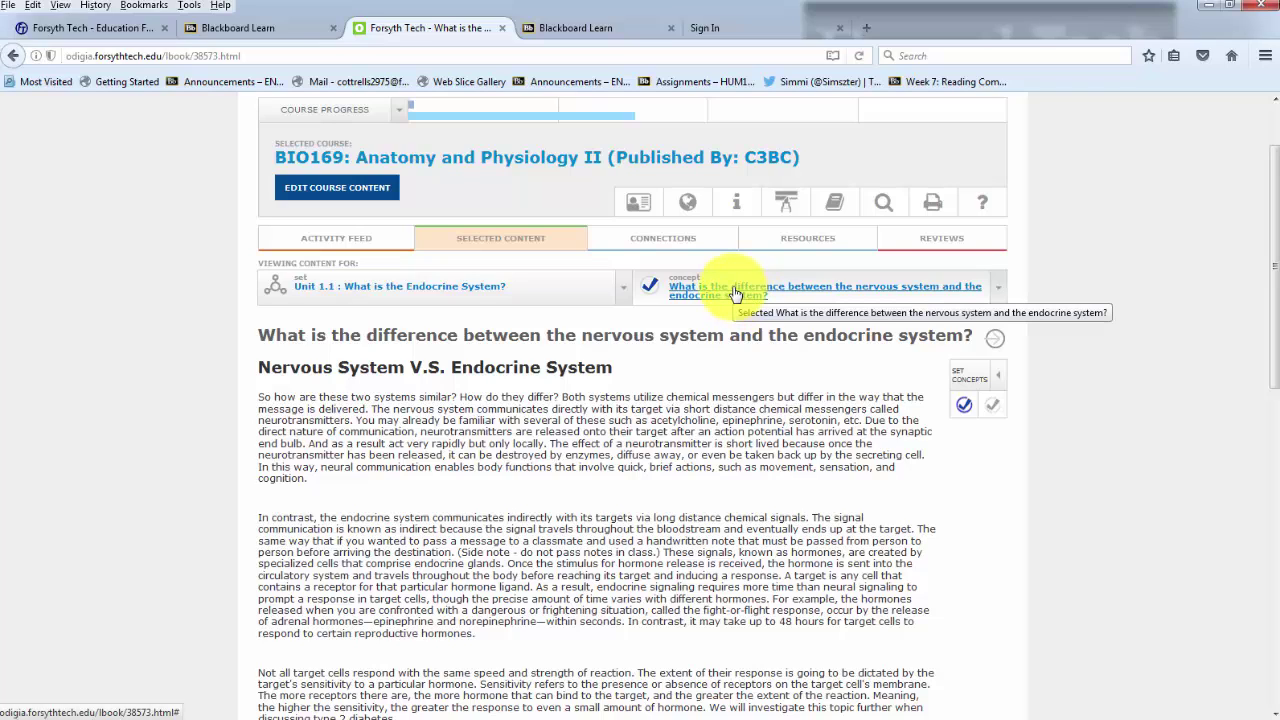
click(1000, 292)
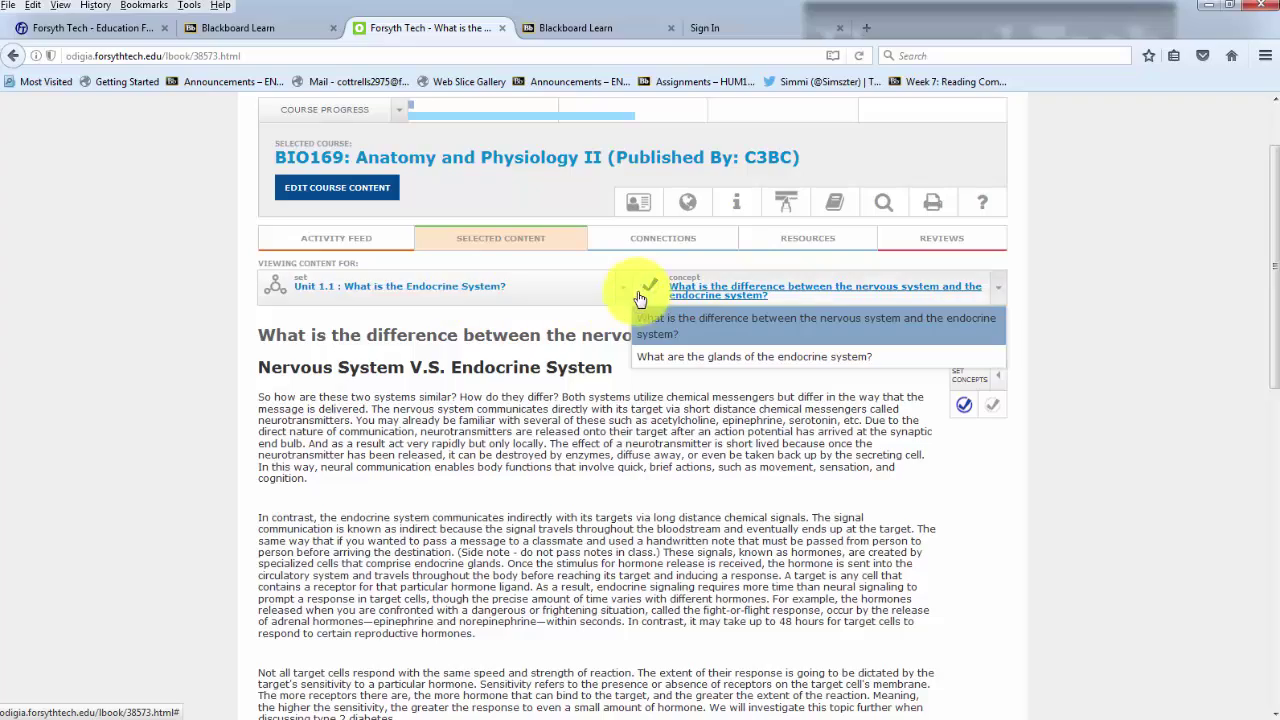
click(897, 498)
scroll(550, 443, down, 10)
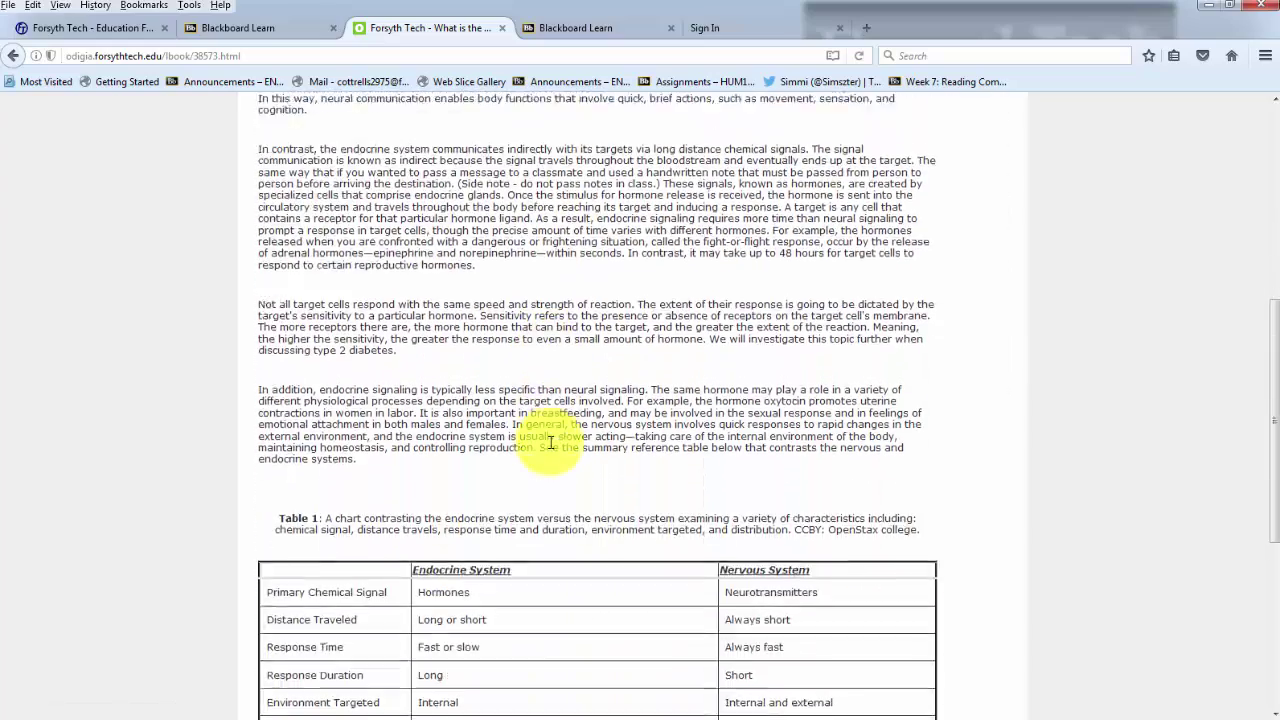
scroll(550, 443, down, 3)
scroll(550, 443, up, 5)
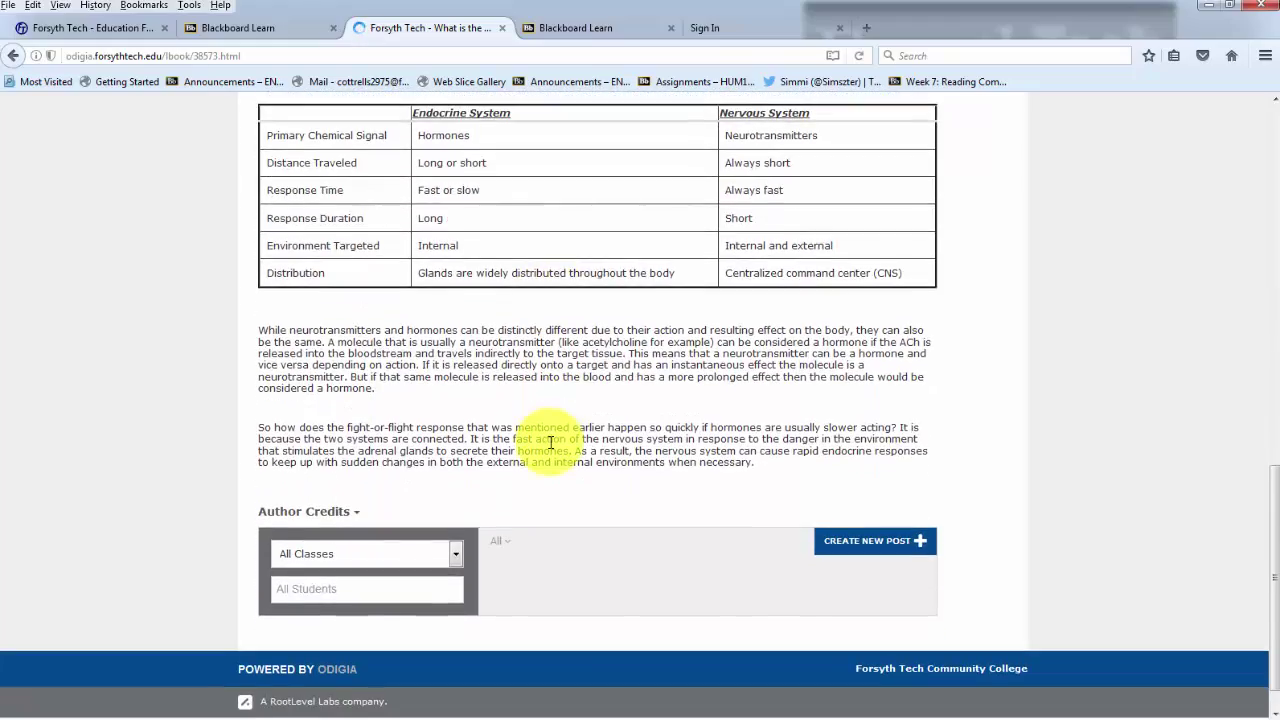
scroll(550, 443, up, 5)
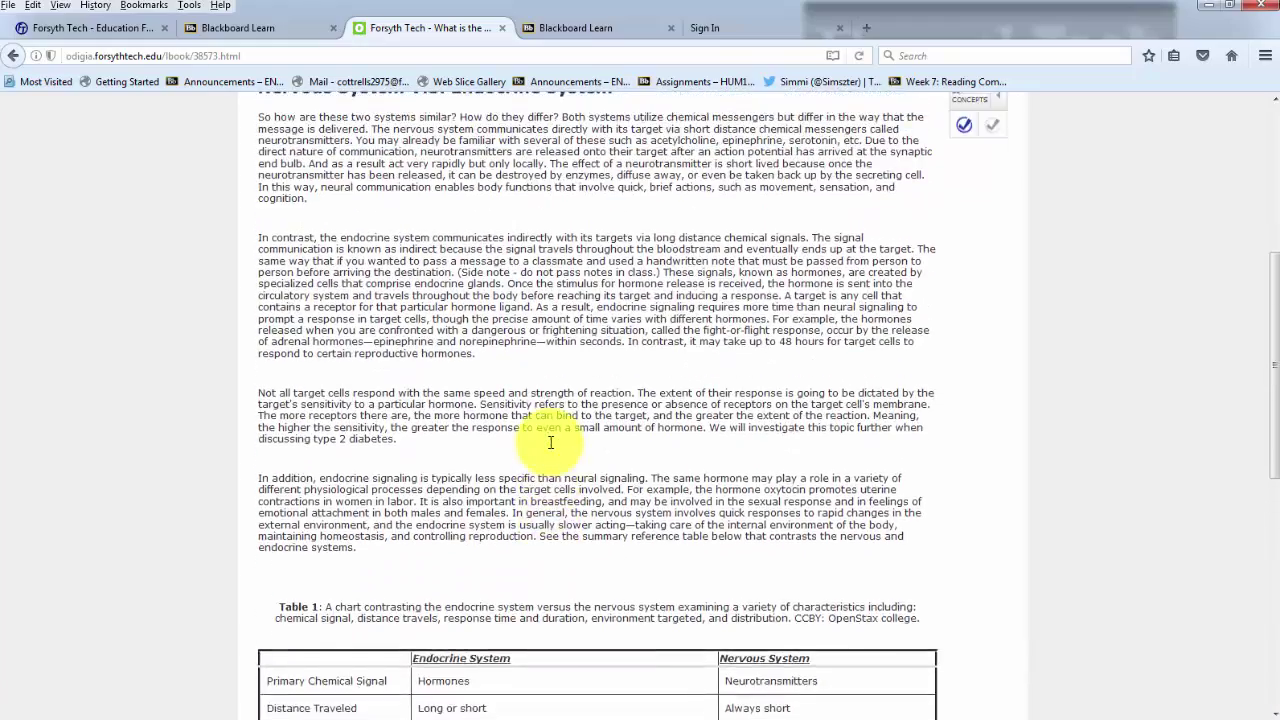
scroll(550, 443, up, 3)
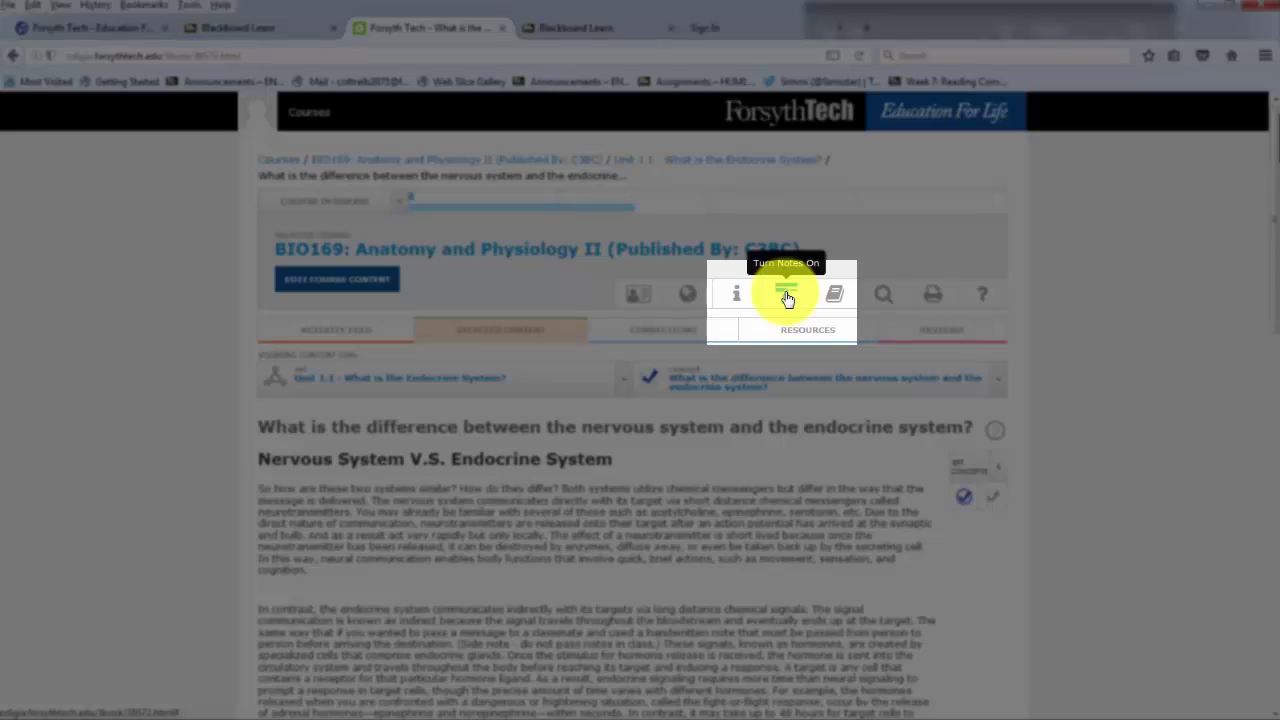
Turn notes on and highlight the long-distance chemical signals phrase in yellow.
click(787, 294)
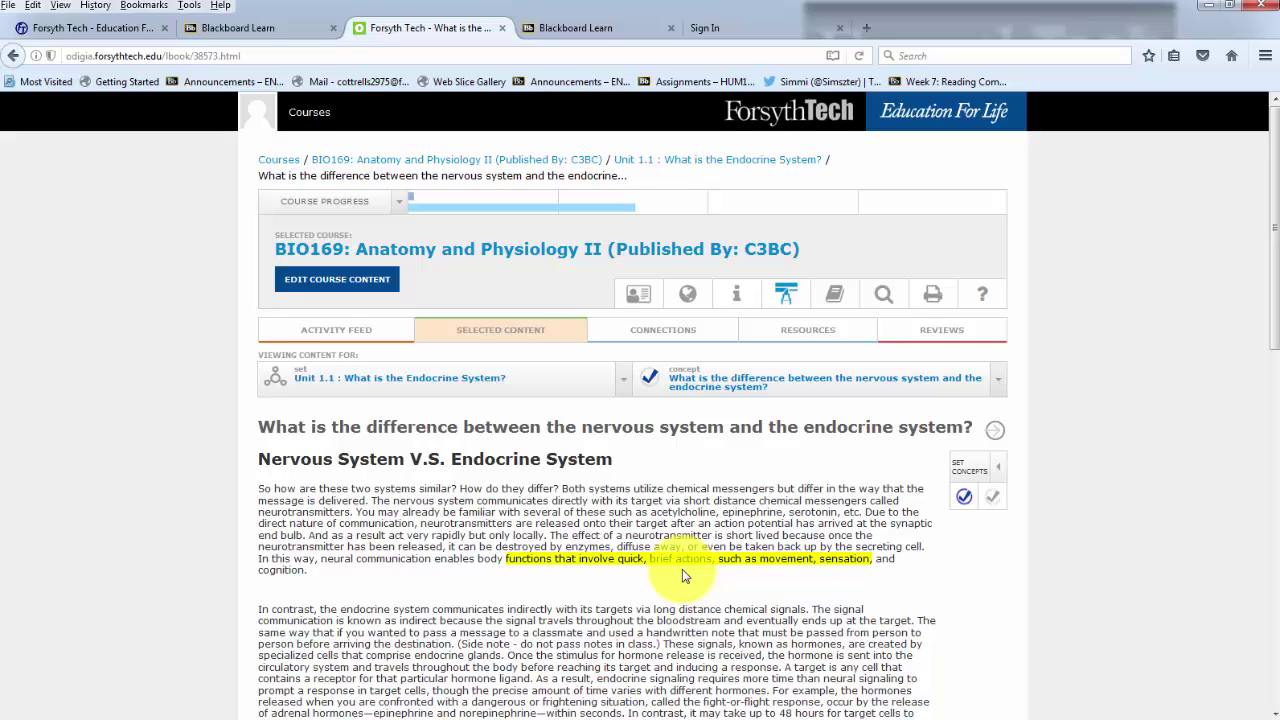
scroll(682, 569, down, 2)
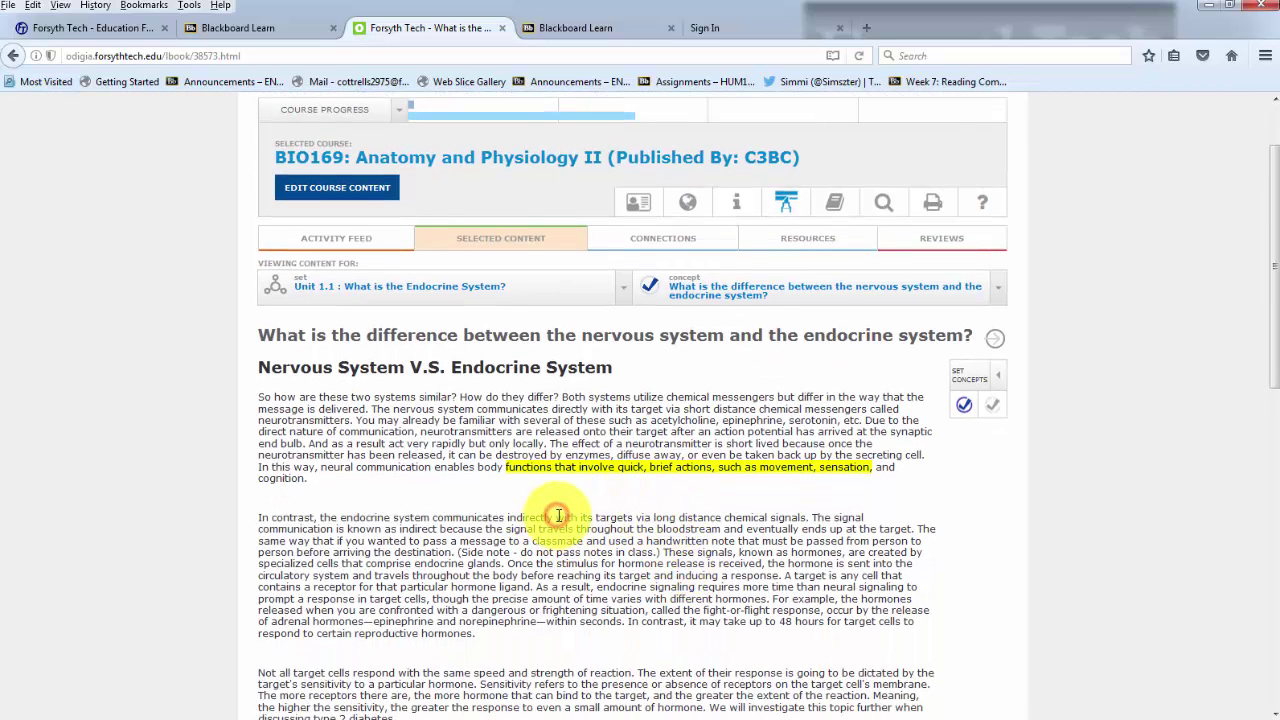
drag(556, 516, 866, 522)
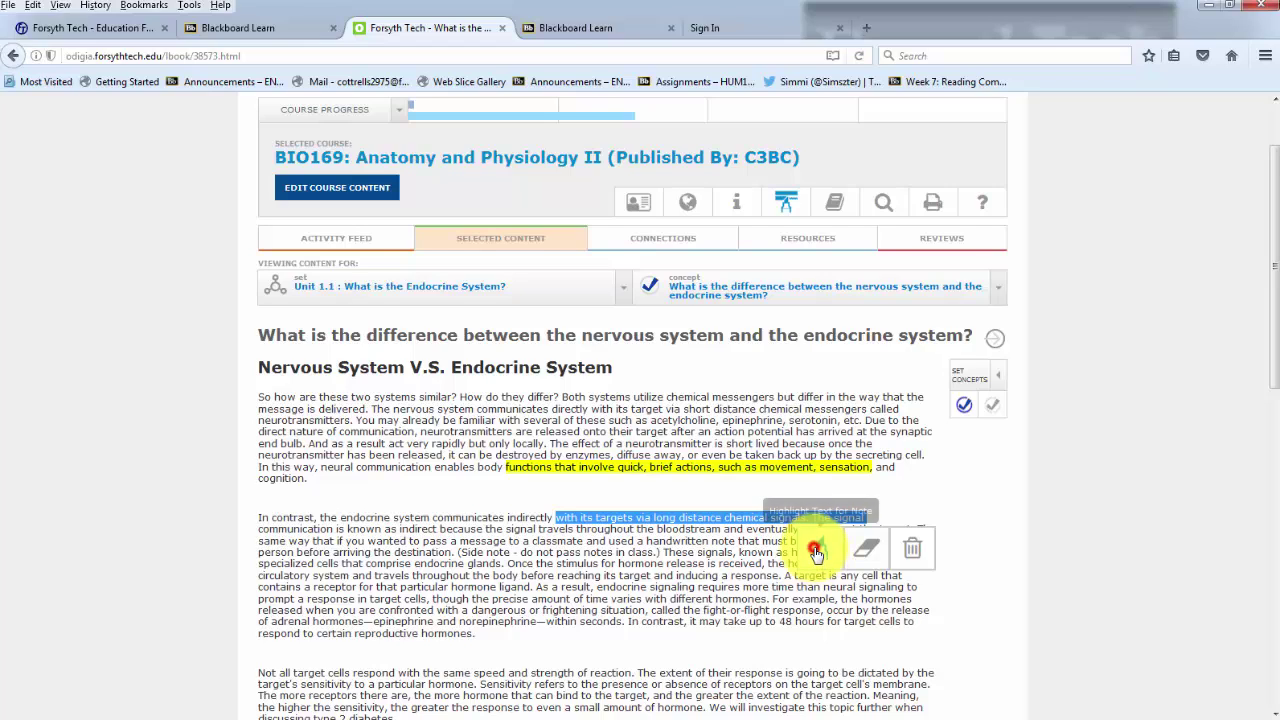
click(818, 550)
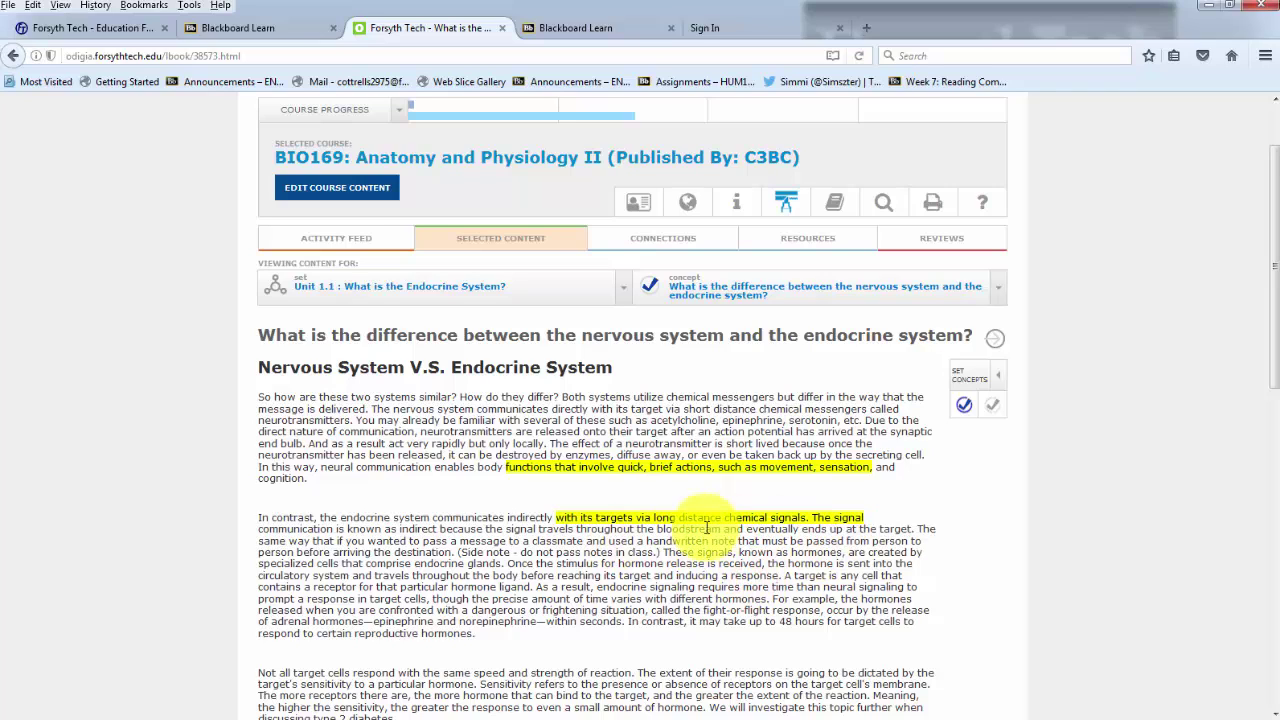
mouse_move(585, 518)
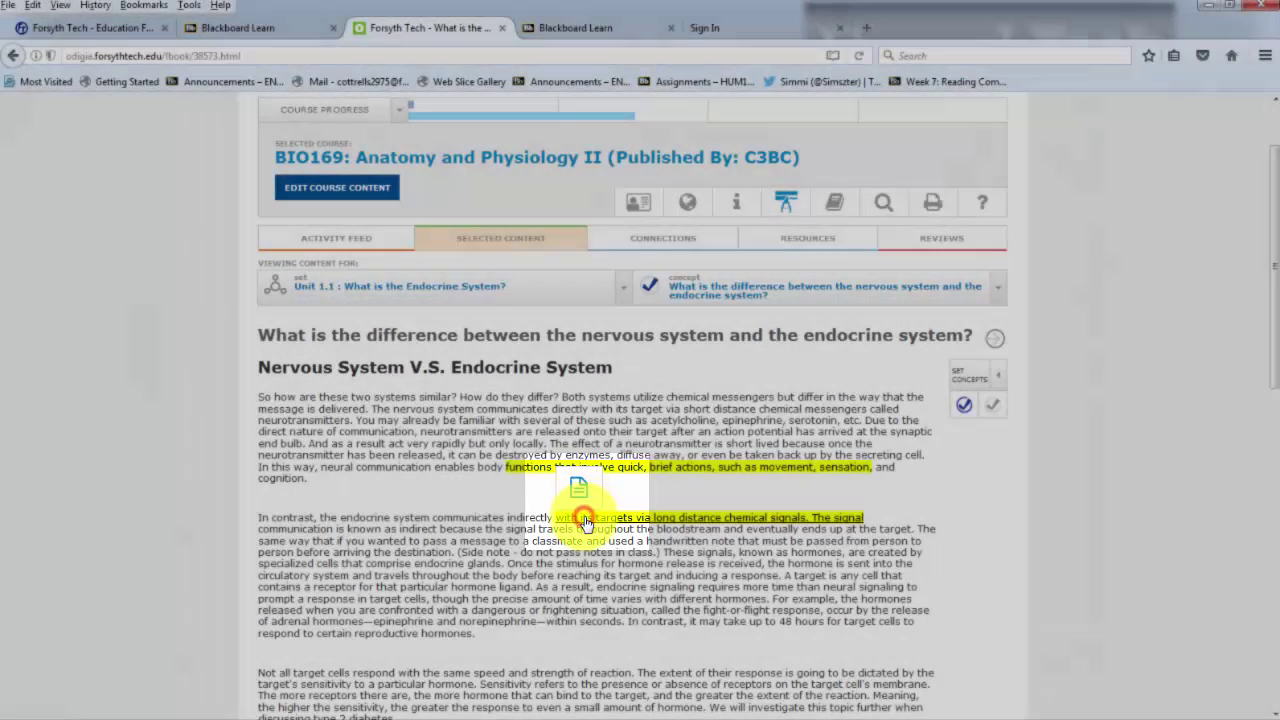
Add the note 'Example notes' to the chemical signals highlight and save it.
click(587, 525)
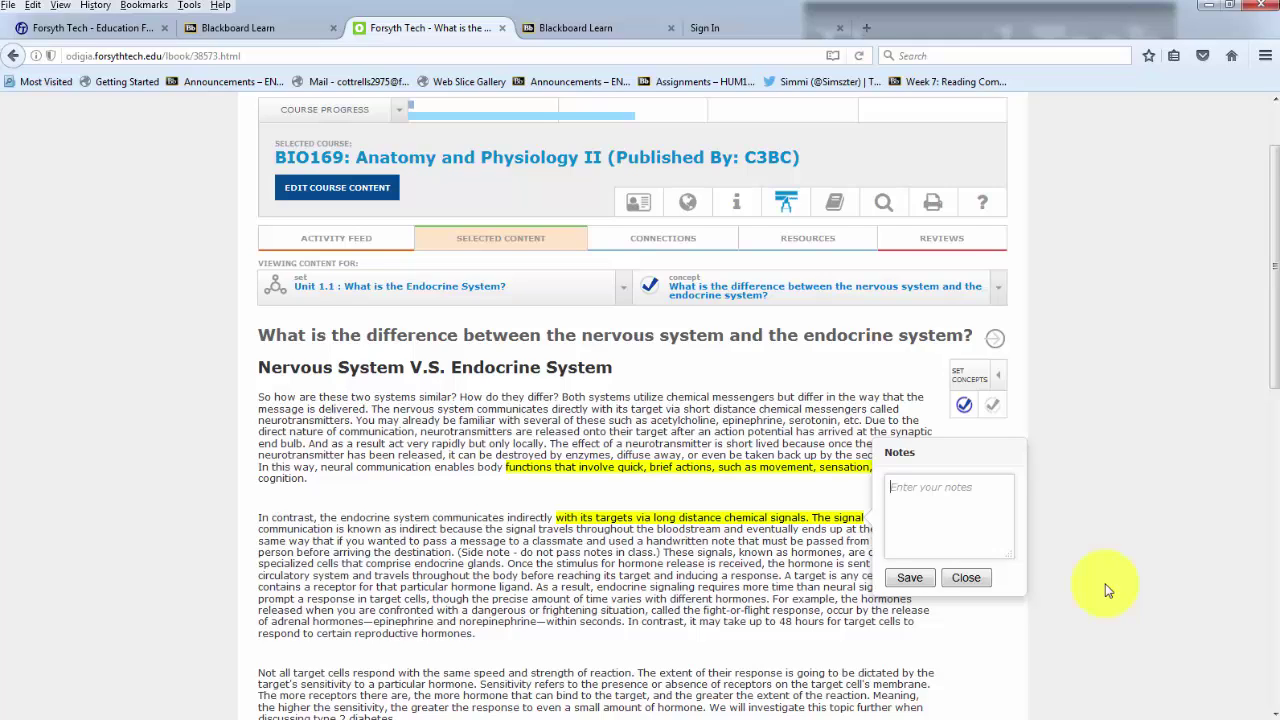
text(Example notes)
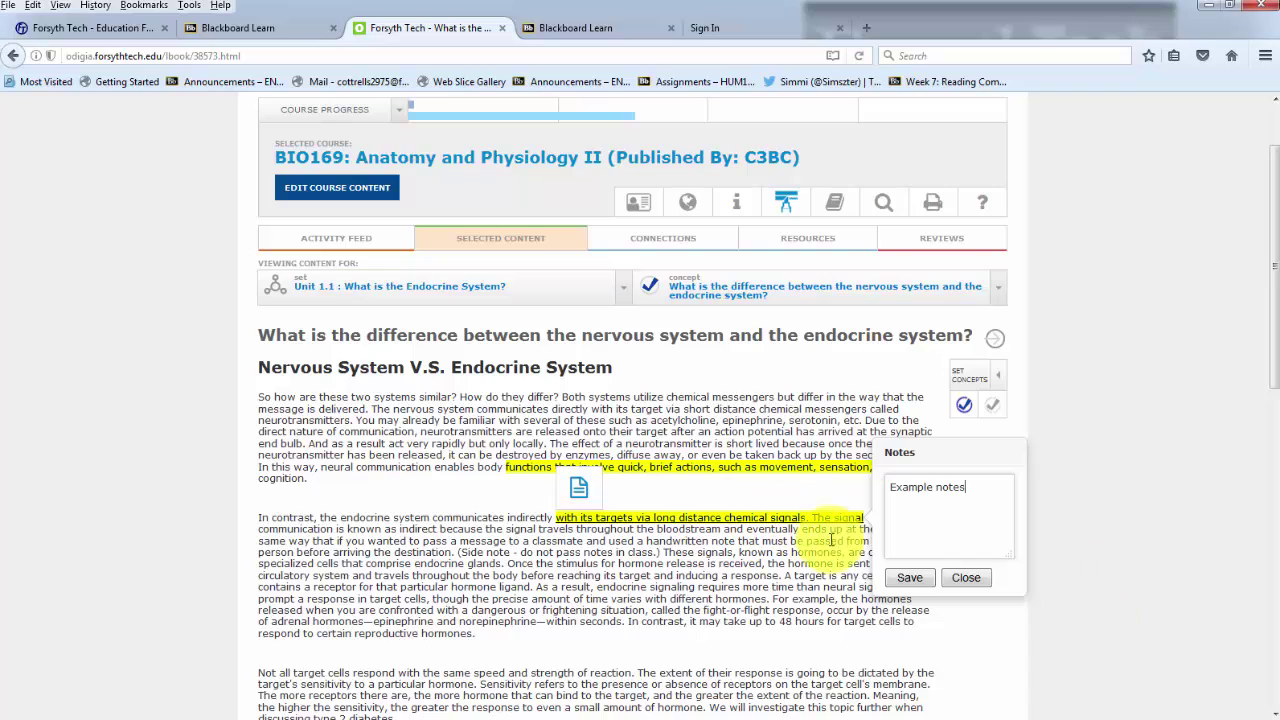
click(905, 583)
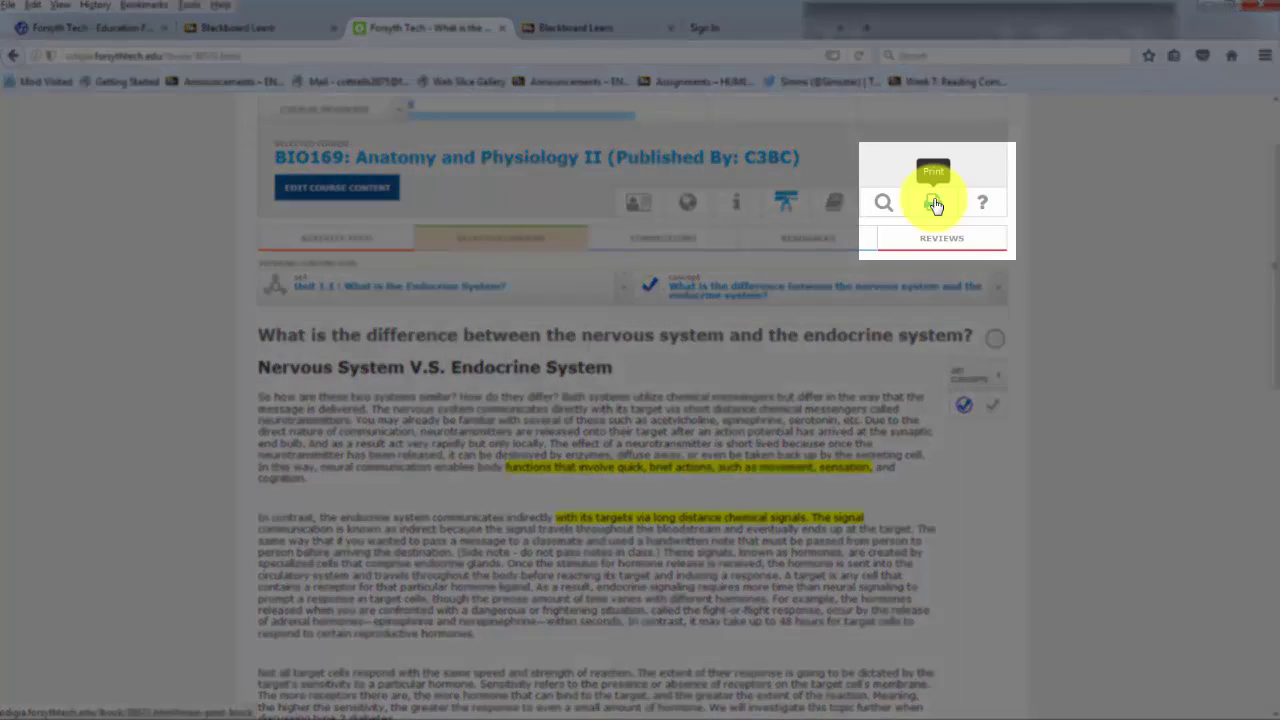
Open the Print content panel for the Unit 1.1 nervous-versus-endocrine concept.
click(934, 205)
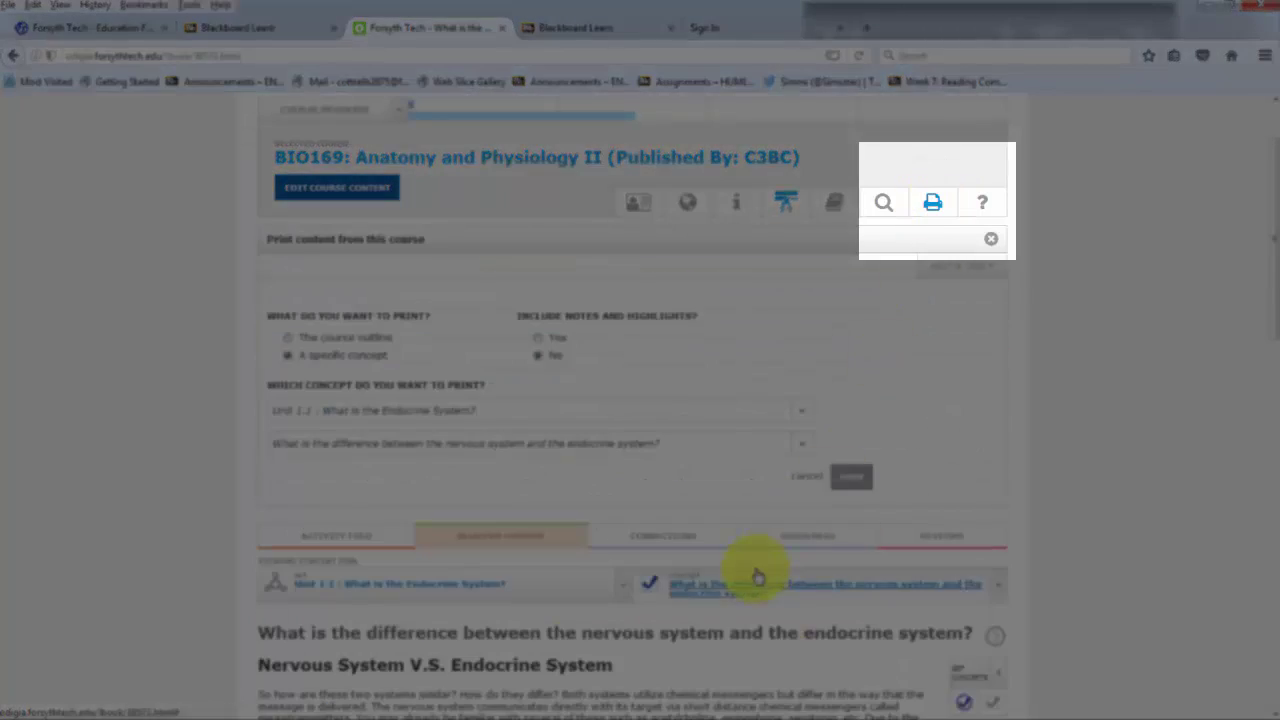
scroll(757, 578, down, 1)
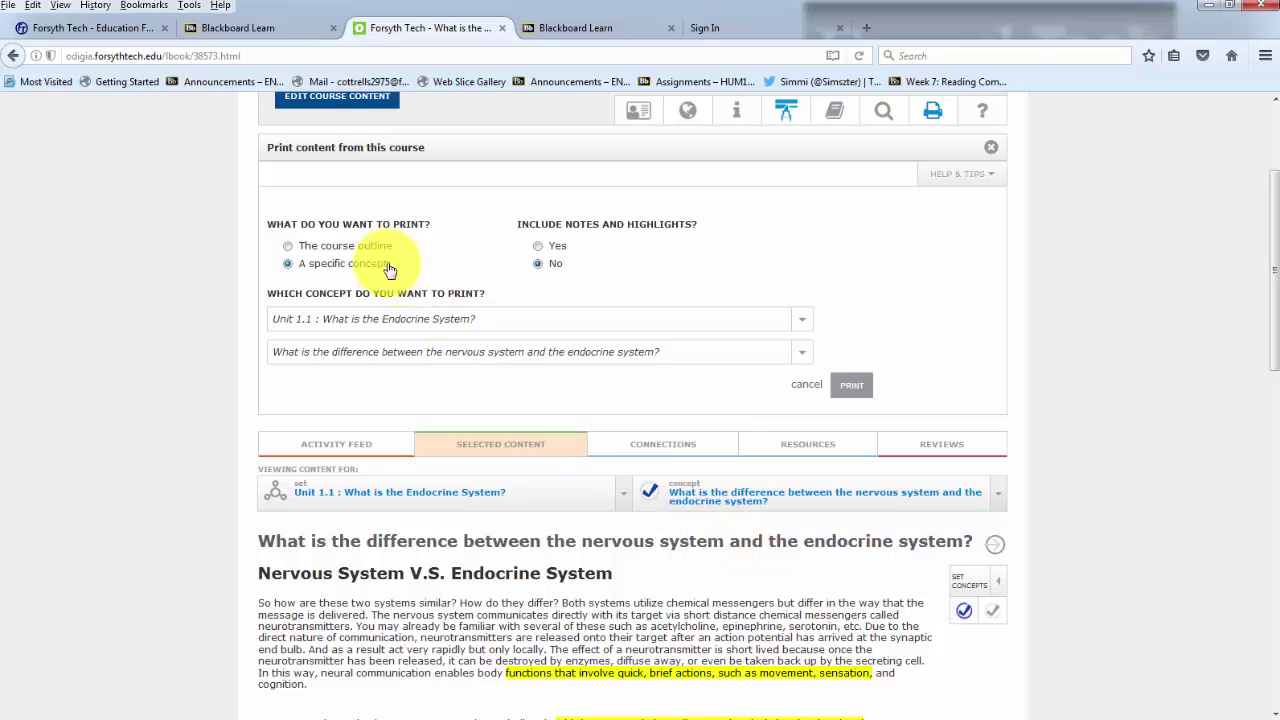